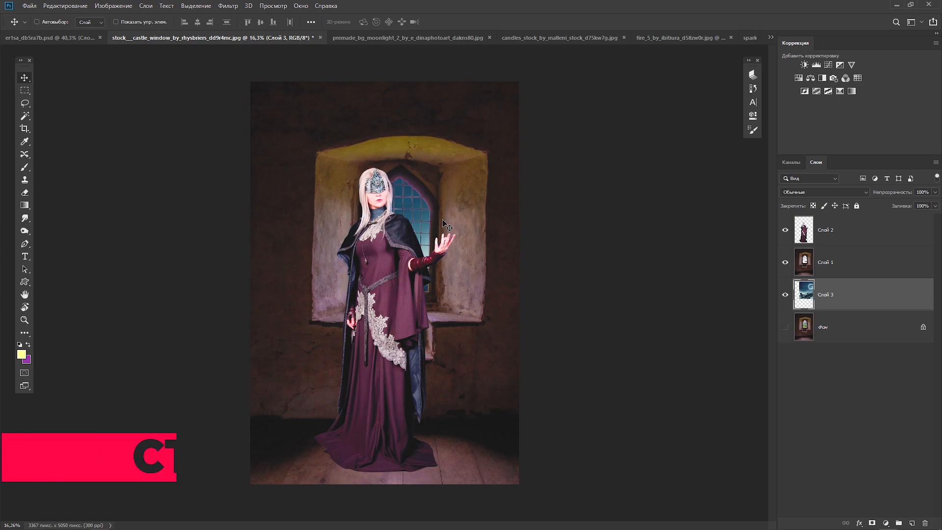
# - Reposition the moonlit sky layer Слой 3 so the sky fills the window opening behind the woman
pyautogui.moveTo(456, 221); pyautogui.dragTo(410, 239)
pyautogui.press('Return')
# - Select the woman's layer Слой 2 and close the moonlight background document
pyautogui.click(851, 231)
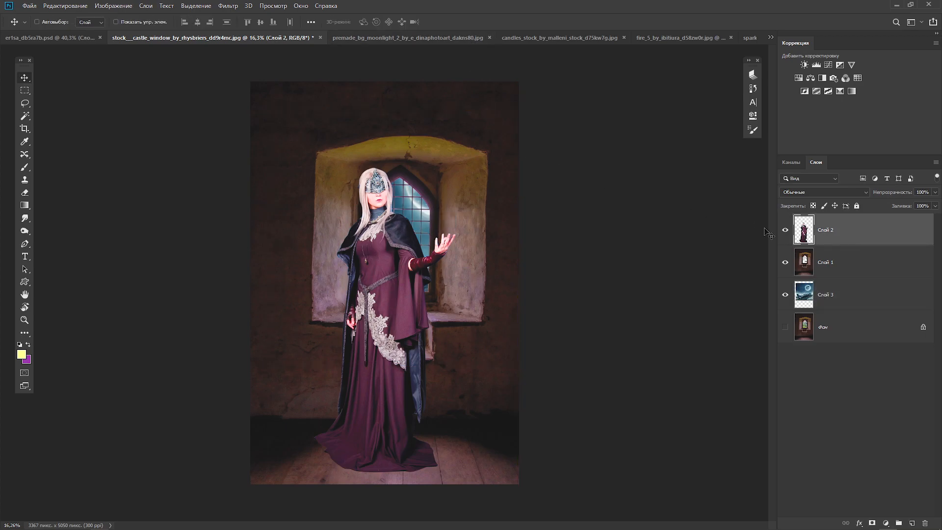
pyautogui.click(420, 41)
pyautogui.click(469, 37)
pyautogui.click(449, 37)
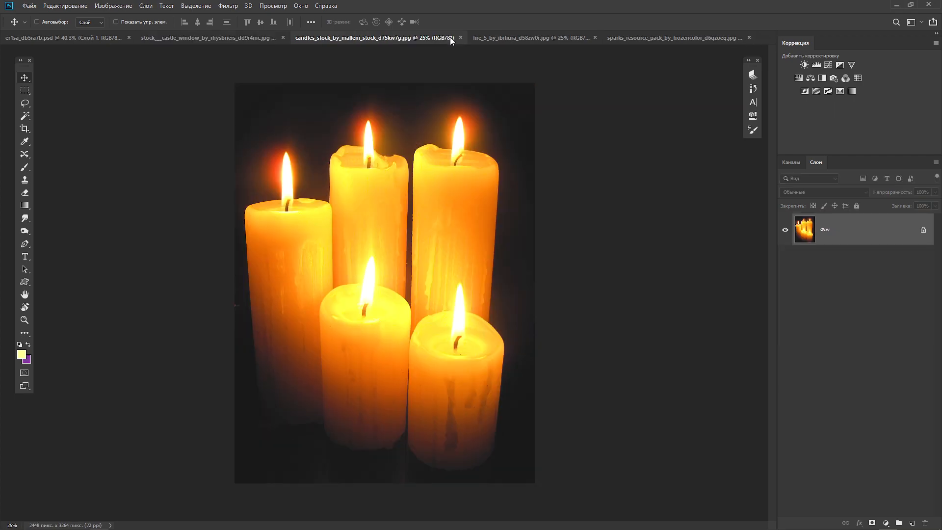
# - Copy the fire image into the castle window document above Слой 2 and set its blend mode to Screen (Экран)
pyautogui.click(500, 38)
pyautogui.moveTo(806, 231); pyautogui.dragTo(452, 209)
pyautogui.click(824, 191)
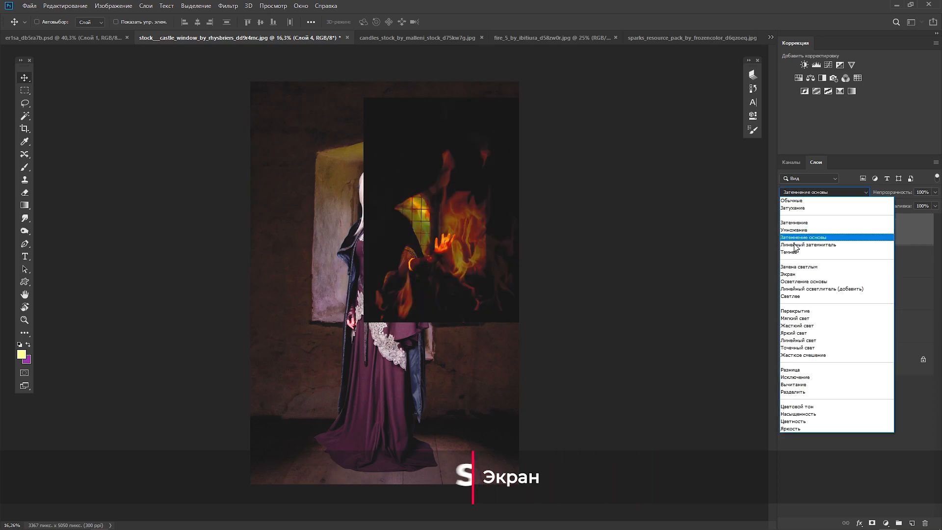
pyautogui.click(798, 276)
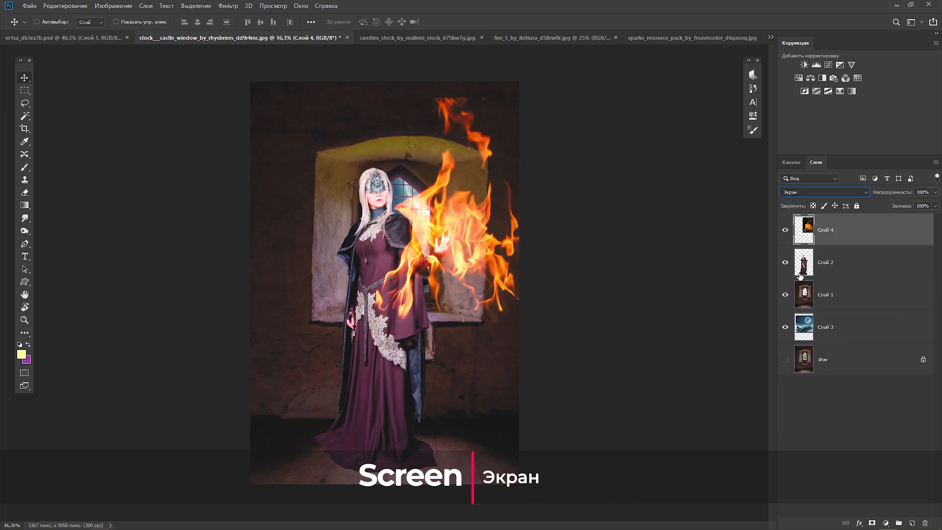
# - Scale the fire to about 21% width and 26% height and place it over the woman's raised hand
pyautogui.hotkey('ctrl', 't')
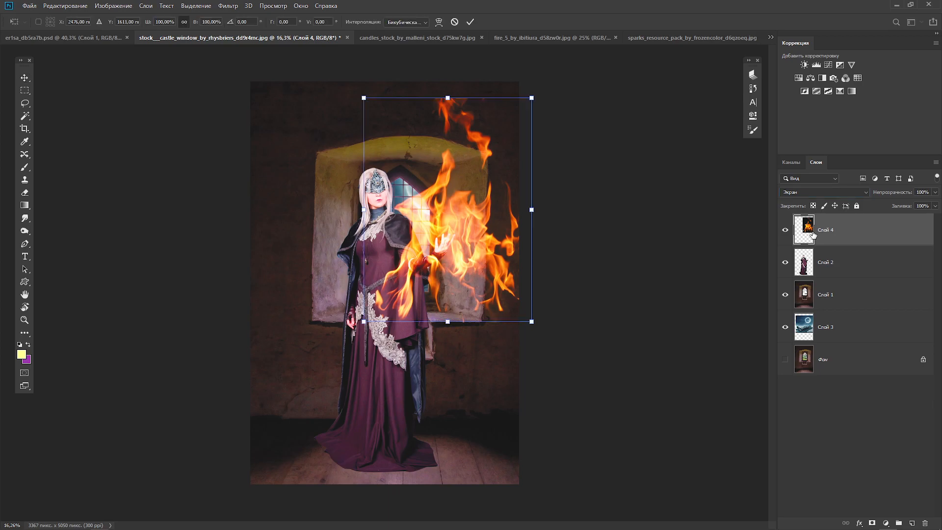
pyautogui.moveTo(532, 210); pyautogui.dragTo(424, 210)
pyautogui.moveTo(406, 216); pyautogui.dragTo(457, 220)
pyautogui.scroll(15, 445, 237)
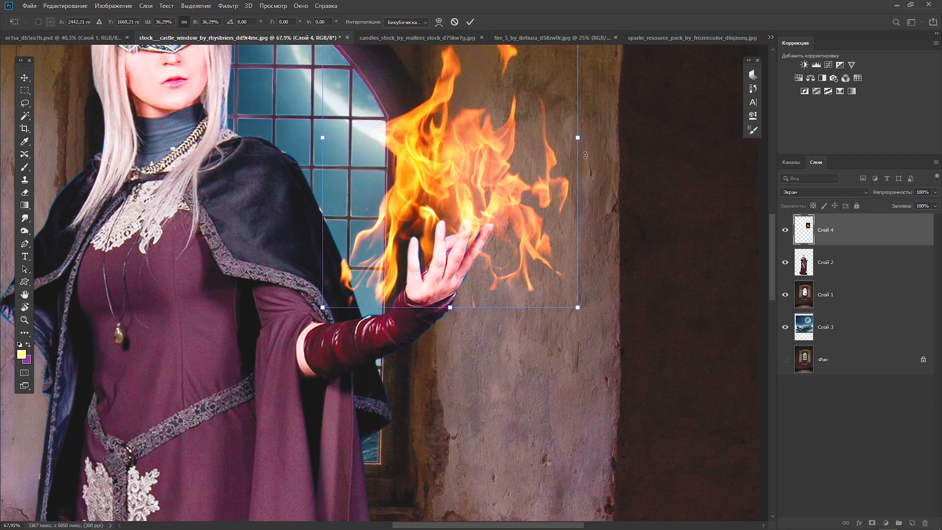
pyautogui.moveTo(578, 138); pyautogui.dragTo(505, 144)
pyautogui.moveTo(325, 140); pyautogui.dragTo(371, 142)
pyautogui.moveTo(407, 171); pyautogui.dragTo(420, 206)
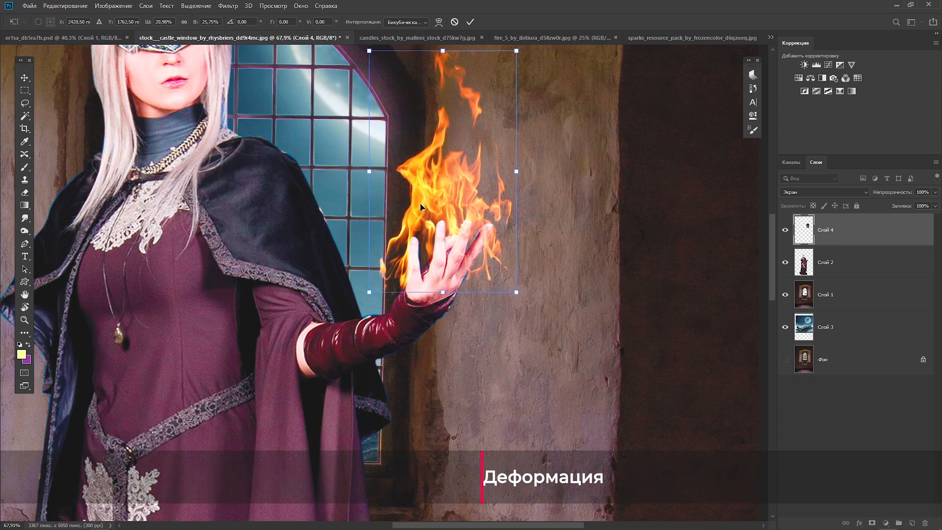
# - Warp the fire so its base narrows to the palm and the flames follow the fingers, and apply the transformation
pyautogui.rightClick(420, 206)
pyautogui.click(441, 257)
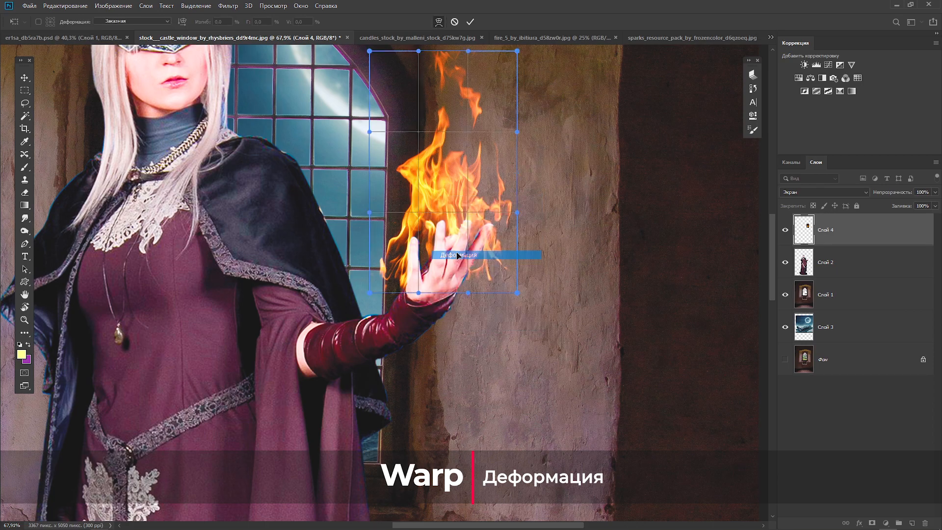
pyautogui.moveTo(370, 293); pyautogui.dragTo(387, 303)
pyautogui.moveTo(500, 276); pyautogui.dragTo(457, 298)
pyautogui.hotkey('ctrl', 'z')
pyautogui.moveTo(494, 204); pyautogui.dragTo(514, 209)
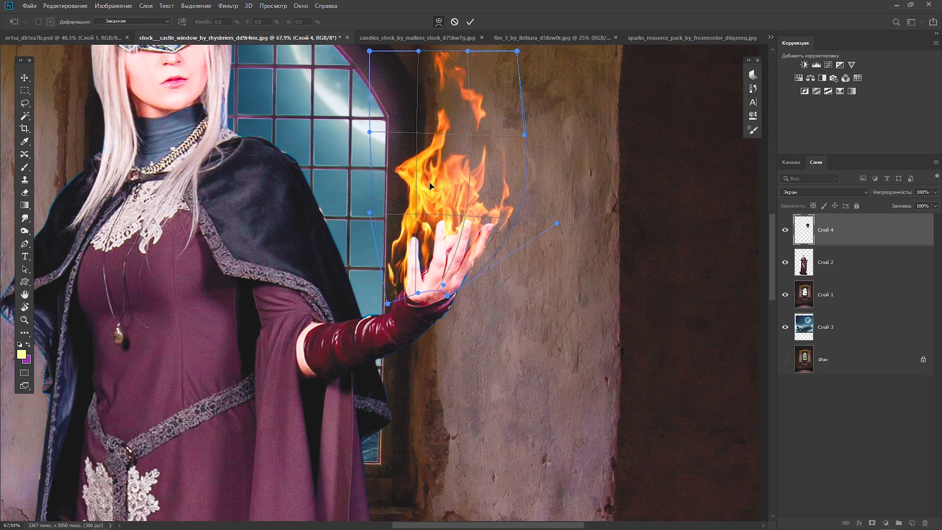
pyautogui.click(470, 22)
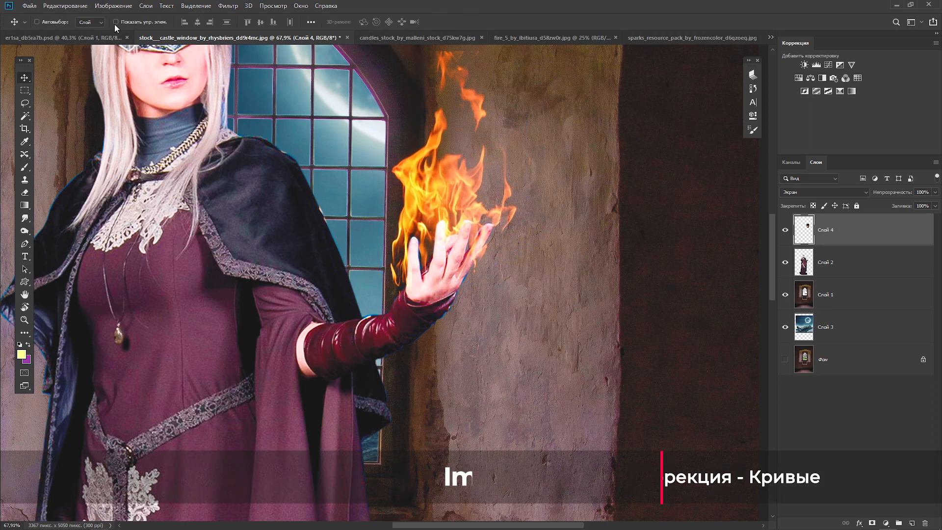
# - Apply Curves to the fire layer, raising the highlights slightly and setting the shadow point to input 61, output 63
pyautogui.click(109, 6)
pyautogui.moveTo(110, 33)
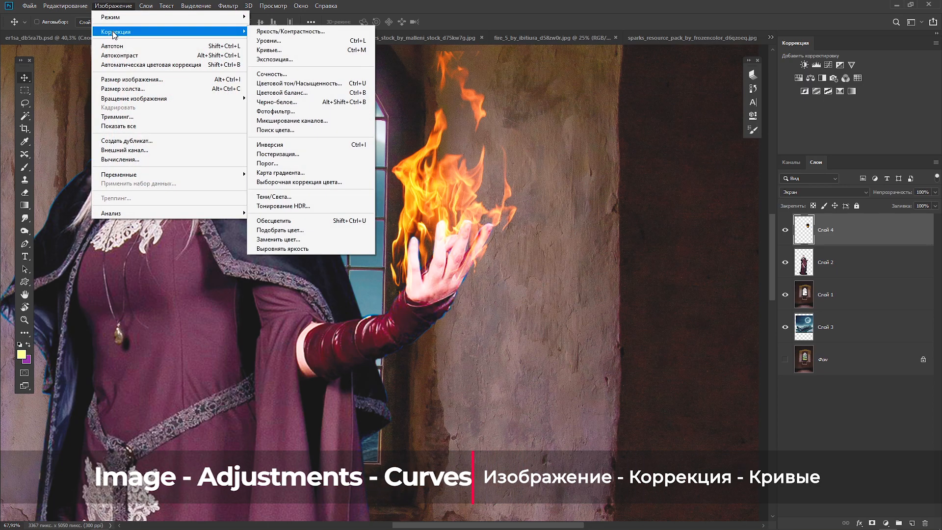
pyautogui.click(282, 49)
pyautogui.moveTo(379, 93); pyautogui.dragTo(646, 78)
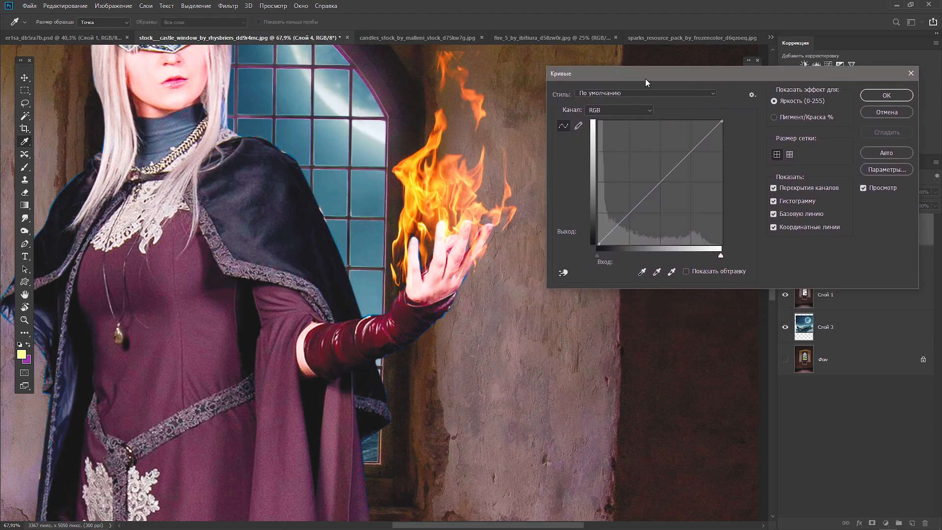
pyautogui.moveTo(638, 206); pyautogui.dragTo(628, 210)
pyautogui.moveTo(670, 169); pyautogui.dragTo(673, 163)
pyautogui.moveTo(623, 215); pyautogui.dragTo(628, 214)
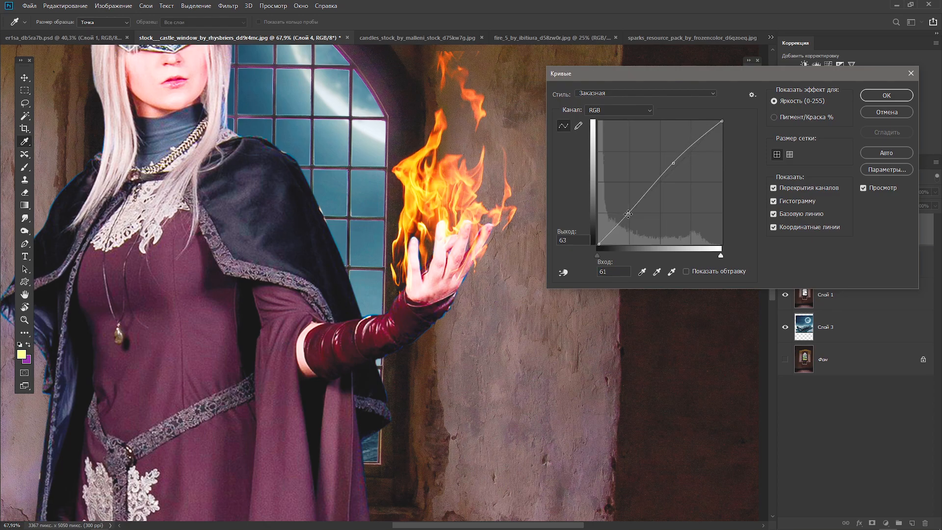
pyautogui.click(887, 95)
# - Add a Levels adjustment above the castle wall layer Слой 1 with the midtone value at 0.70
pyautogui.scroll(-3, 429, 281)
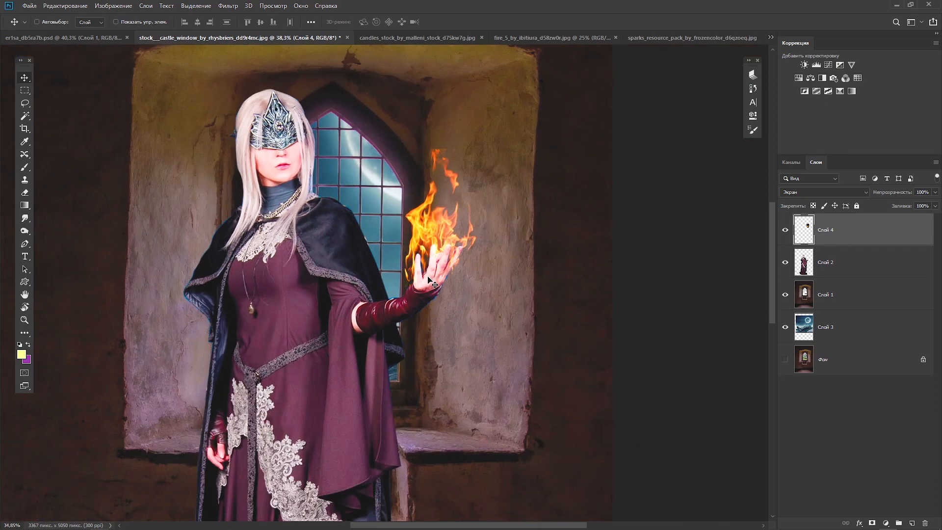
pyautogui.scroll(-4, 429, 279)
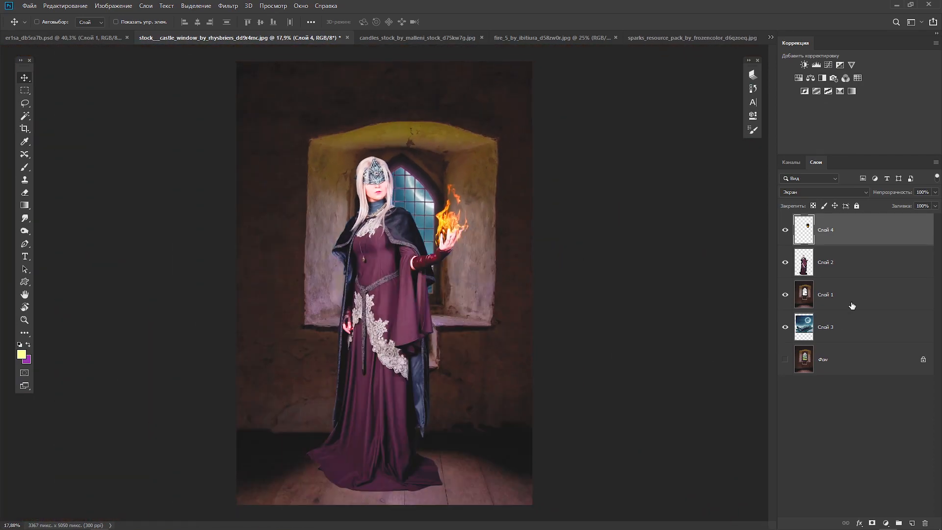
pyautogui.click(852, 300)
pyautogui.click(884, 519)
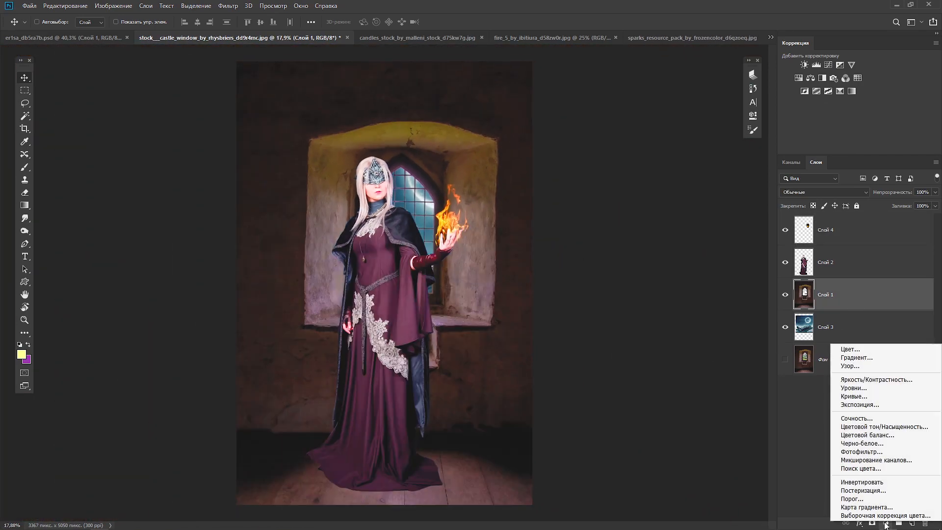
pyautogui.click(902, 388)
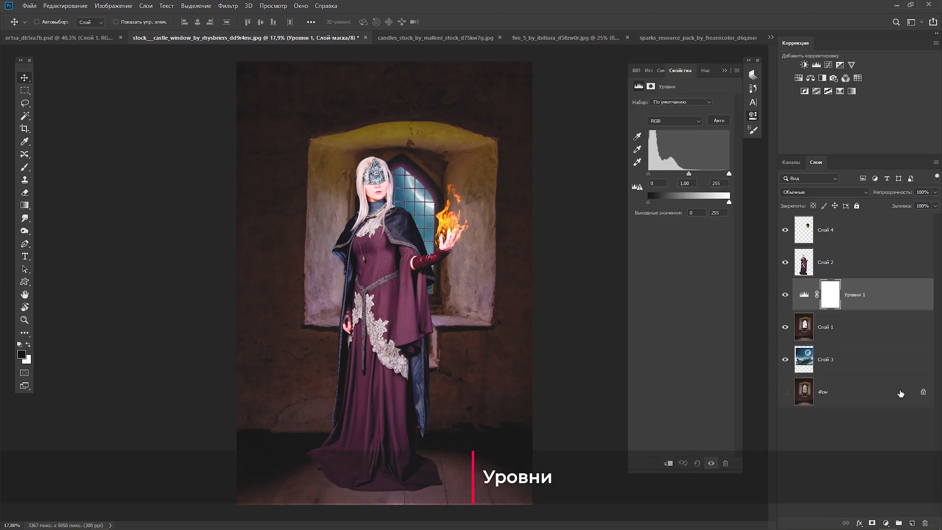
pyautogui.moveTo(688, 173); pyautogui.dragTo(698, 173)
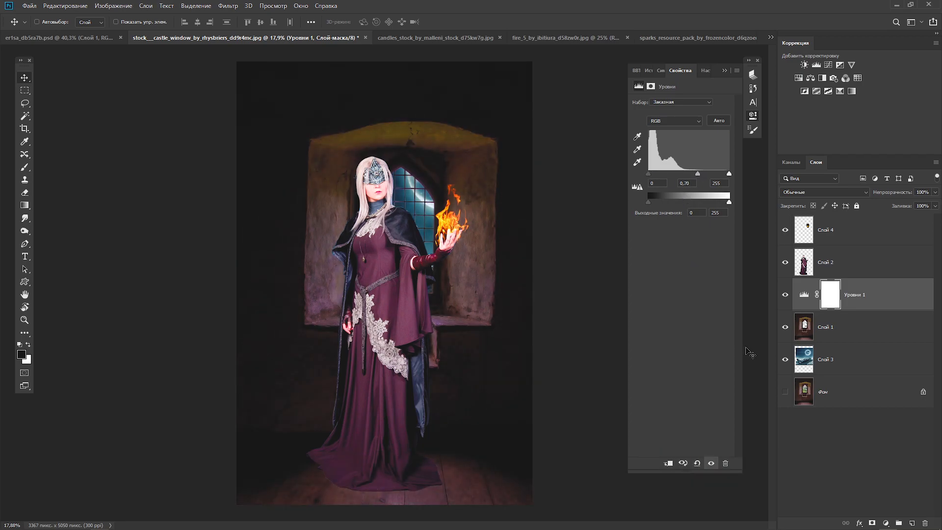
# - Add a Color Balance adjustment above Уровни 1 with midtones yellow-blue -15, and shadows cyan-red +3 and yellow-blue -4
pyautogui.click(876, 305)
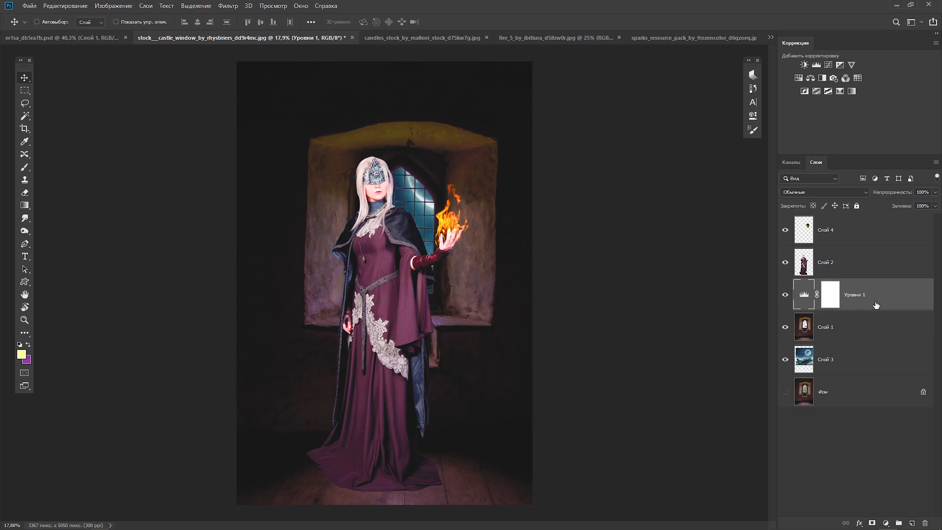
pyautogui.click(886, 523)
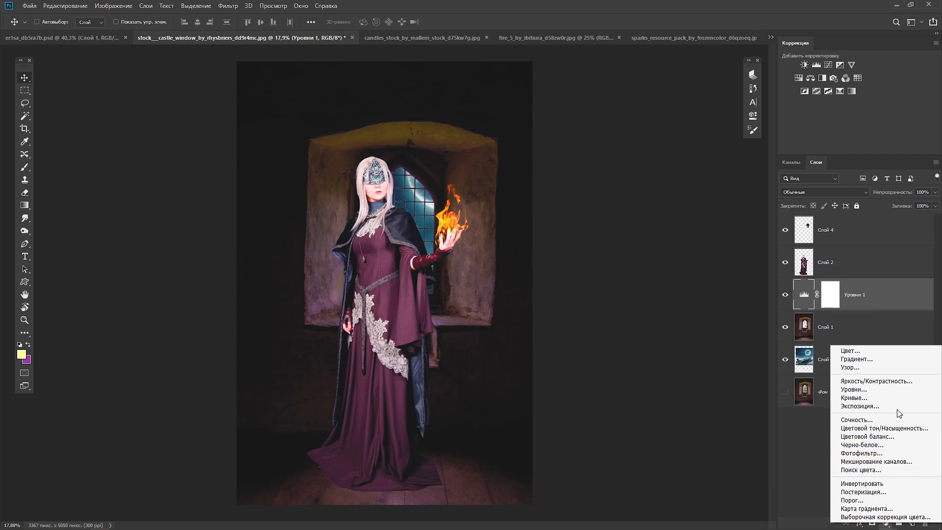
pyautogui.click(886, 436)
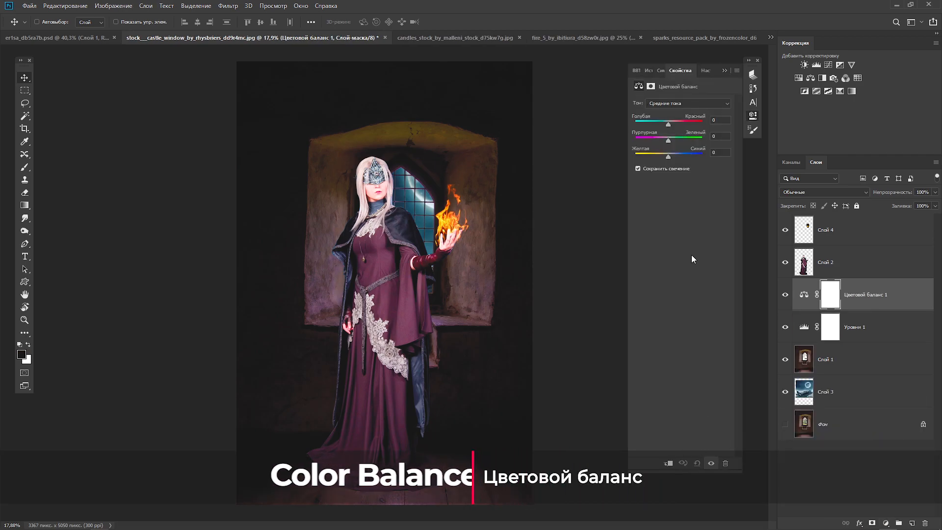
pyautogui.moveTo(668, 157); pyautogui.dragTo(664, 157)
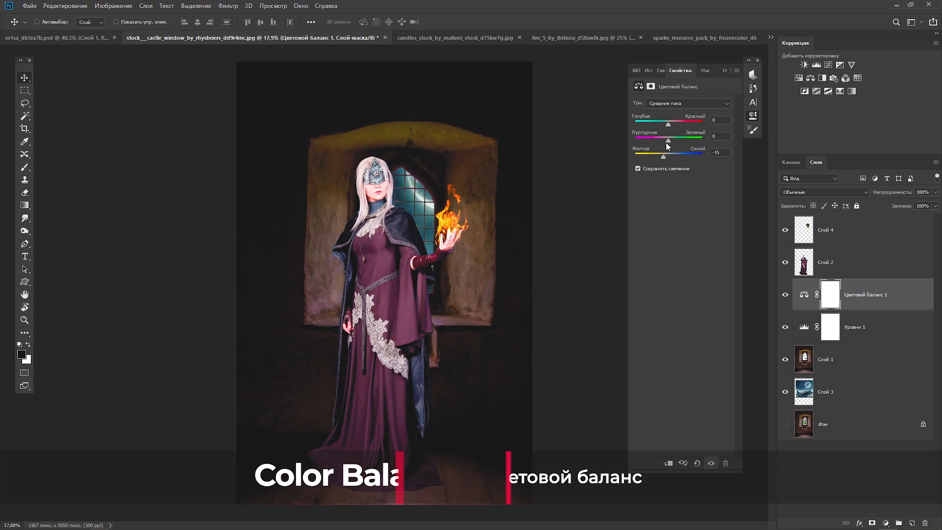
pyautogui.click(686, 103)
pyautogui.click(672, 105)
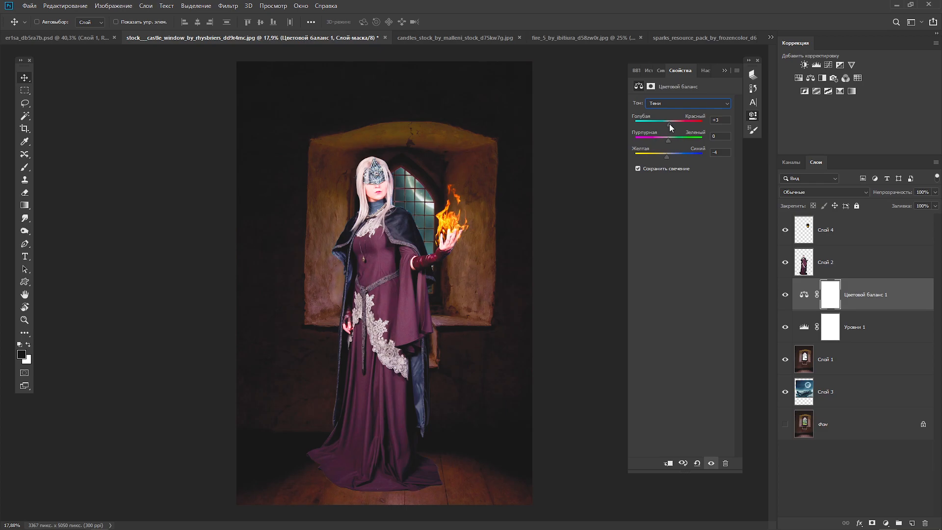
# - Add a Levels adjustment above the woman's layer Слой 2, darken its midtones and clip it to that layer
pyautogui.click(864, 275)
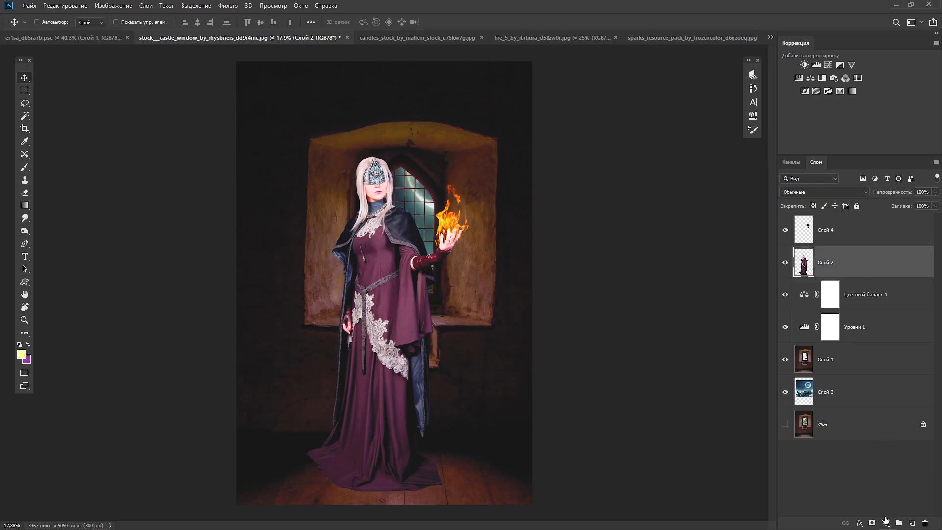
pyautogui.click(886, 521)
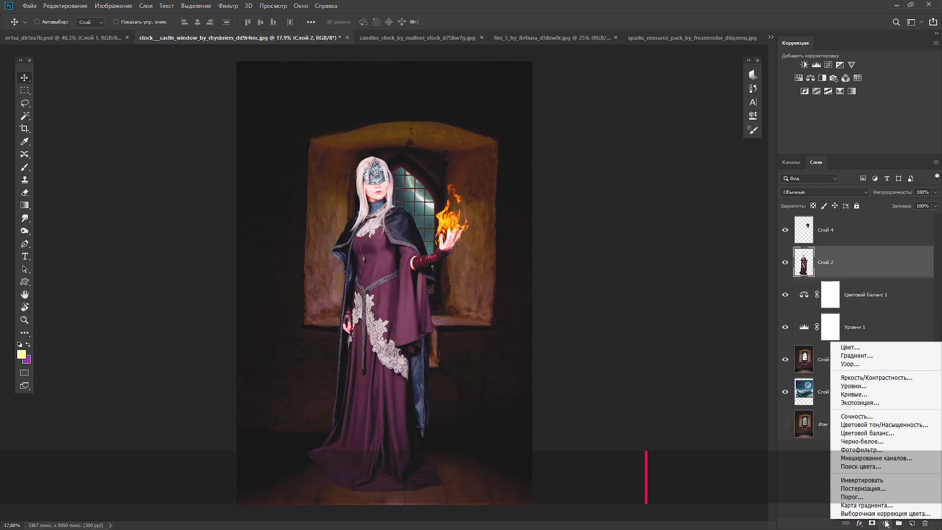
pyautogui.click(890, 386)
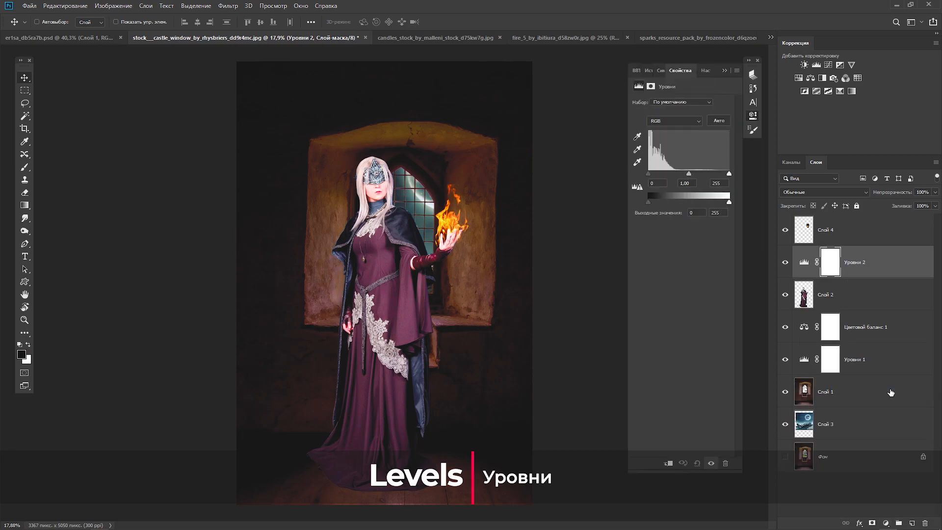
pyautogui.moveTo(689, 174); pyautogui.dragTo(707, 172)
pyautogui.hotkey('ctrl', 'alt', 'g')
# - Set the clipped Levels input values to 113, 1.13 and 255 to darken the woman strongly
pyautogui.moveTo(649, 174); pyautogui.dragTo(680, 174)
pyautogui.moveTo(719, 174); pyautogui.dragTo(704, 174)
pyautogui.moveTo(649, 202); pyautogui.dragTo(651, 203)
pyautogui.moveTo(729, 203)
pyautogui.mouseDown()
pyautogui.moveTo(709, 202)
pyautogui.moveTo(709, 175)
pyautogui.moveTo(726, 174)
pyautogui.moveTo(730, 202)
pyautogui.mouseUp()
pyautogui.moveTo(680, 174); pyautogui.dragTo(671, 175)
pyautogui.moveTo(704, 175); pyautogui.dragTo(676, 174)
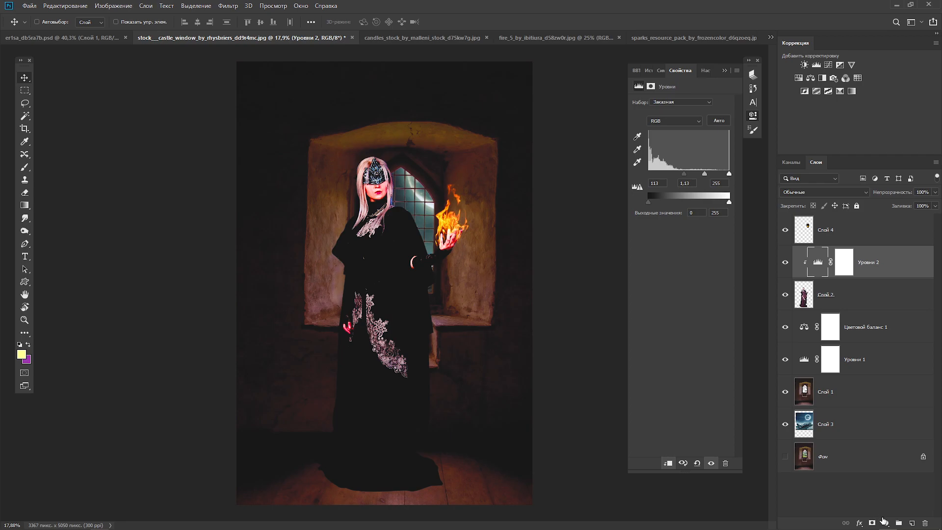
# - Add a clipped Color Balance adjustment above Уровни 2 with midtones -9, +9, -35 and shadows yellow-blue -28
pyautogui.click(885, 522)
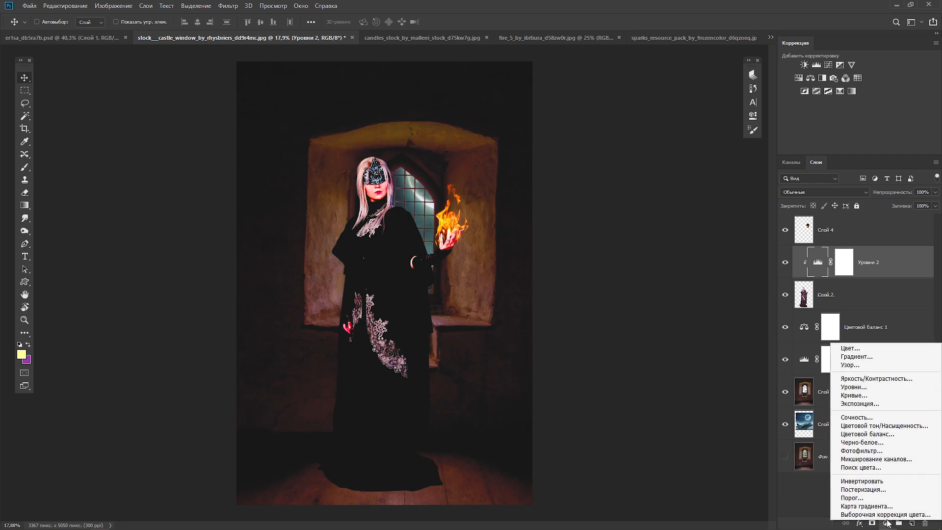
pyautogui.click(879, 434)
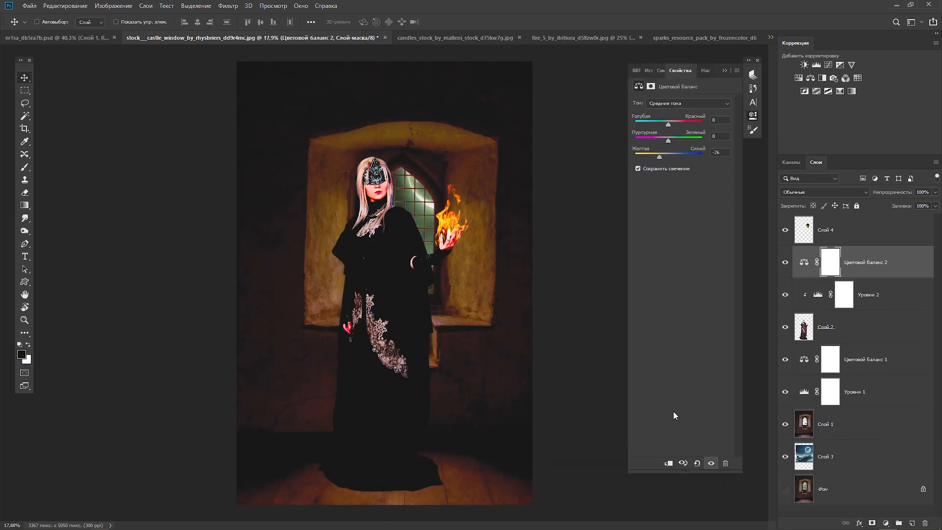
pyautogui.click(668, 463)
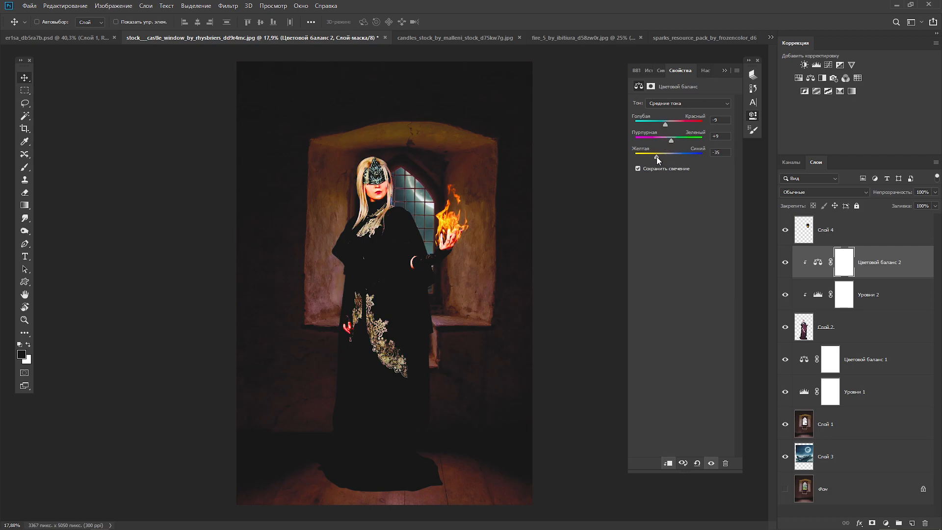
pyautogui.click(671, 104)
pyautogui.click(671, 112)
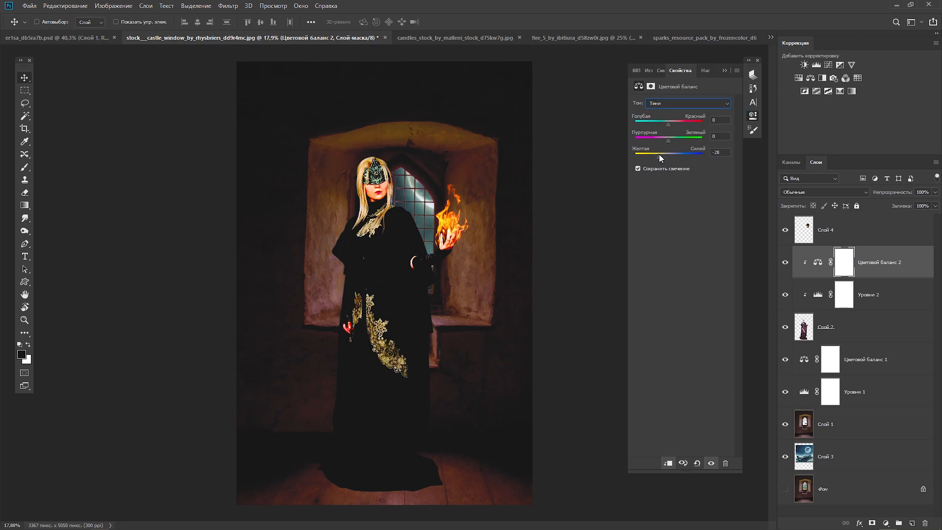
# - Paint black on the Уровни 2 mask over the woman's torso and fire-side sleeve with a soft 600 px brush at 68% opacity
pyautogui.click(817, 294)
pyautogui.moveTo(702, 177); pyautogui.dragTo(704, 173)
pyautogui.click(838, 299)
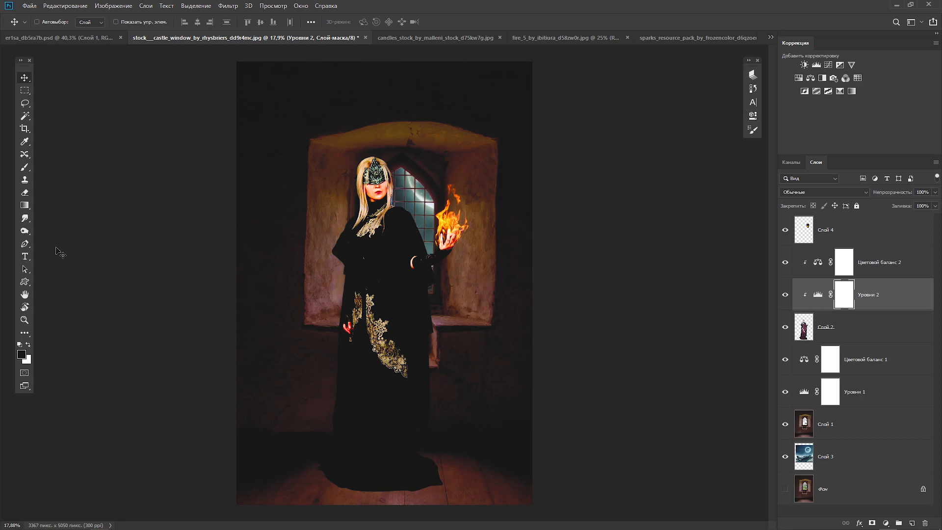
pyautogui.click(25, 168)
pyautogui.moveTo(389, 245)
pyautogui.mouseDown()
pyautogui.moveTo(430, 246)
pyautogui.moveTo(415, 256)
pyautogui.moveTo(397, 223)
pyautogui.moveTo(403, 333)
pyautogui.moveTo(391, 231)
pyautogui.moveTo(392, 269)
pyautogui.mouseUp()
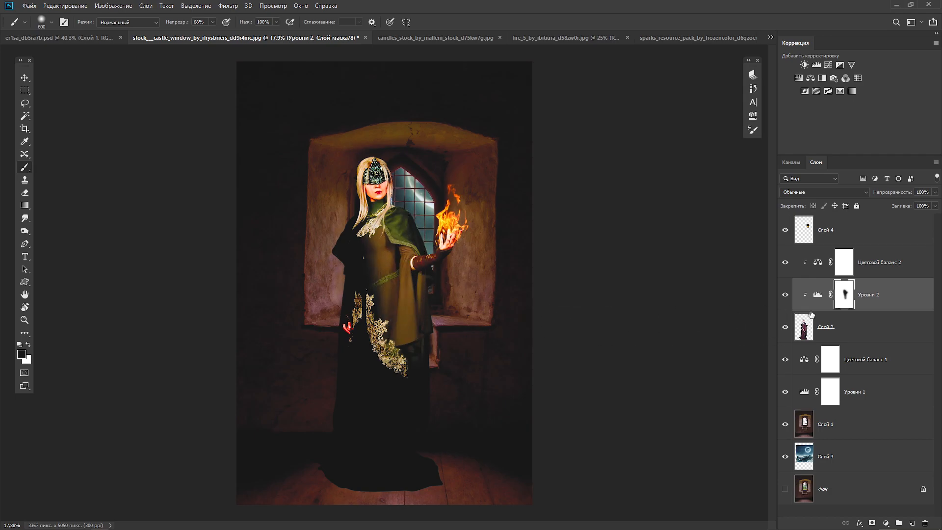
# - Change Цветовой баланс 2 to midtones -9, +3, -24 and shadows yellow-blue -4
pyautogui.doubleClick(818, 262)
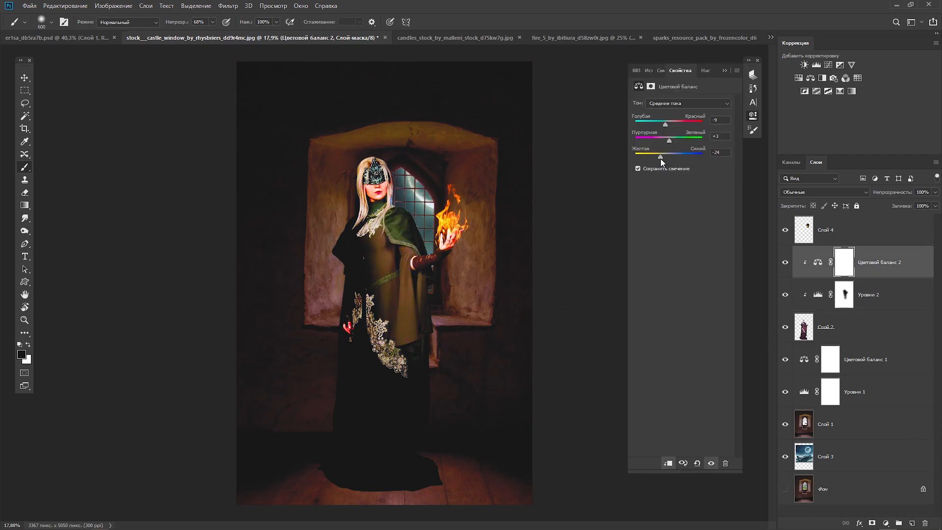
pyautogui.click(667, 103)
pyautogui.click(663, 111)
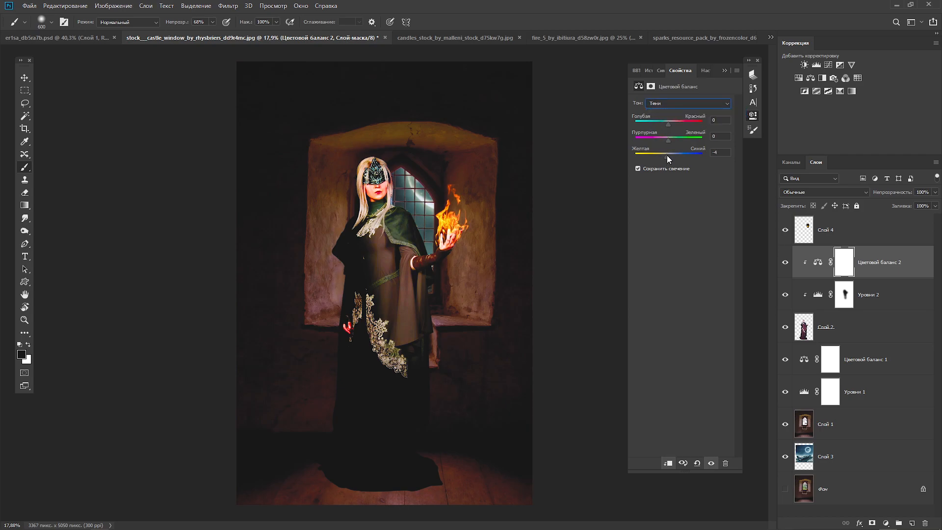
# - Apply the Camera Raw filter to the woman on Слой 2, slightly raising temperature, contrast and clarity
pyautogui.click(803, 332)
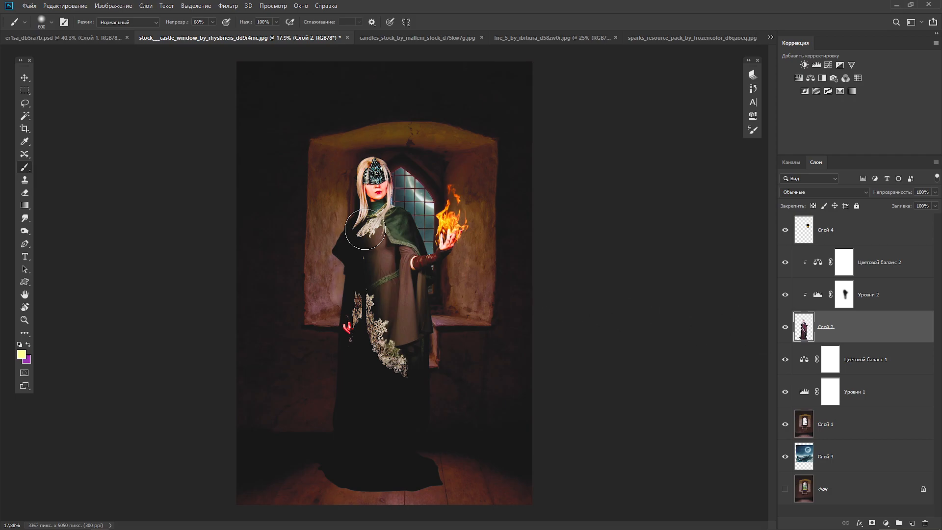
pyautogui.click(228, 6)
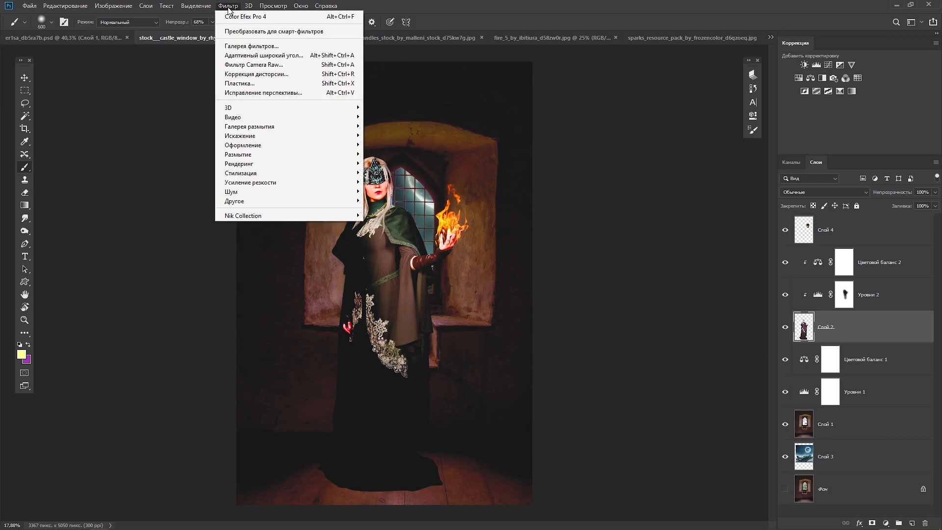
pyautogui.click(245, 64)
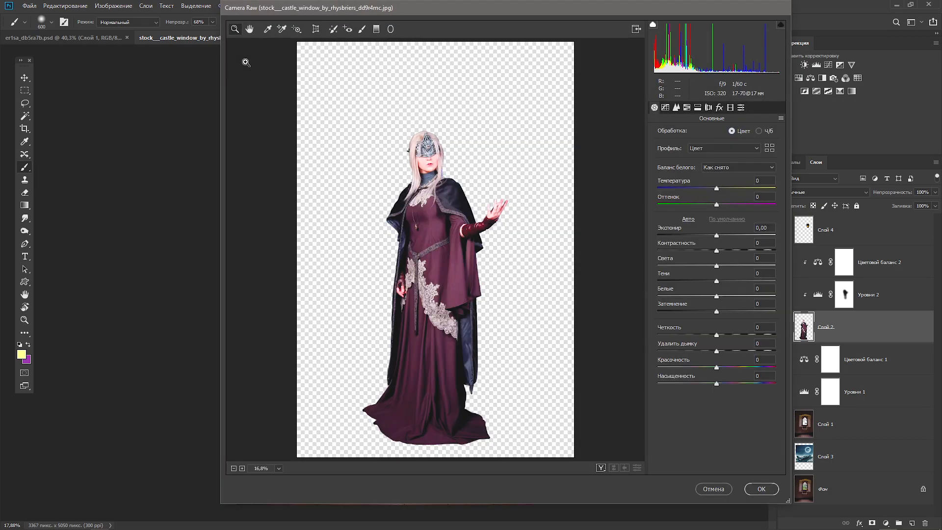
pyautogui.moveTo(718, 189)
pyautogui.mouseDown()
pyautogui.moveTo(721, 205)
pyautogui.moveTo(729, 189)
pyautogui.mouseUp()
pyautogui.moveTo(717, 251); pyautogui.dragTo(723, 252)
pyautogui.moveTo(717, 337); pyautogui.dragTo(719, 338)
pyautogui.press('Return')
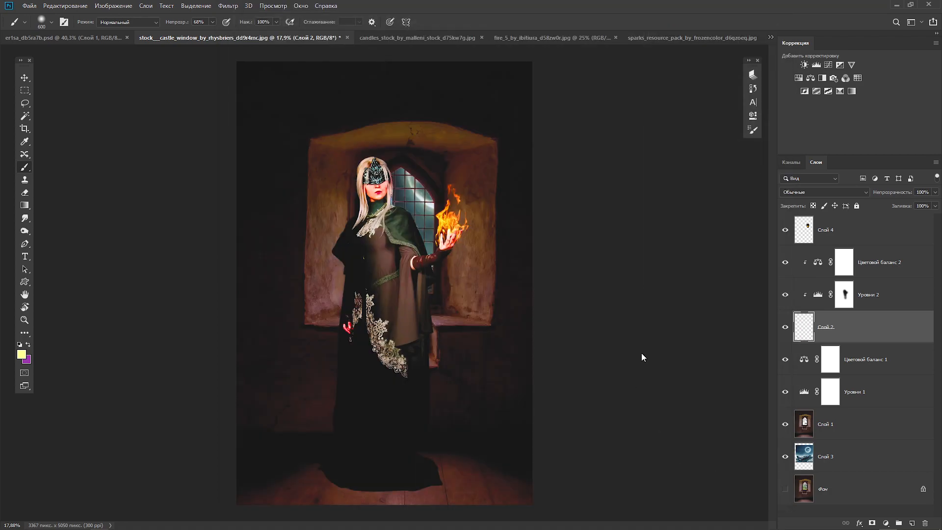
# - Set the midtones yellow-blue value of Цветовой баланс 2 to -35
pyautogui.click(785, 294)
pyautogui.click(786, 294)
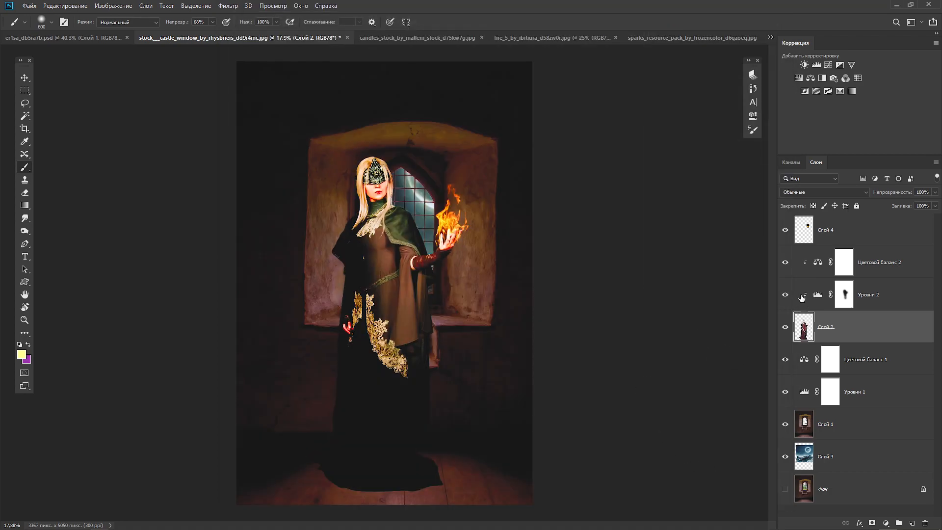
pyautogui.click(819, 296)
pyautogui.click(844, 262)
pyautogui.click(785, 262)
pyautogui.click(785, 263)
pyautogui.doubleClick(818, 262)
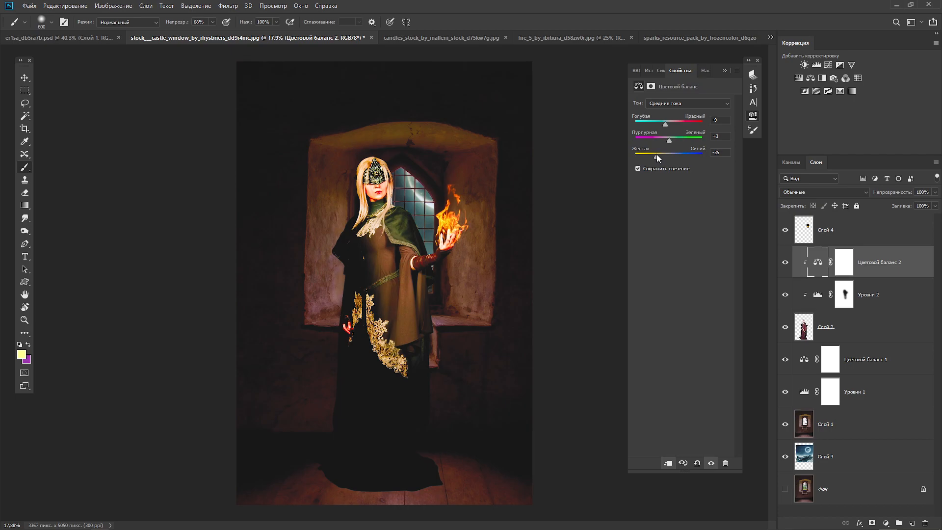
pyautogui.click(724, 71)
# - Add a new layer above Слой 4, shrink the brush and sample orange from the flame as the foreground colour
pyautogui.click(839, 239)
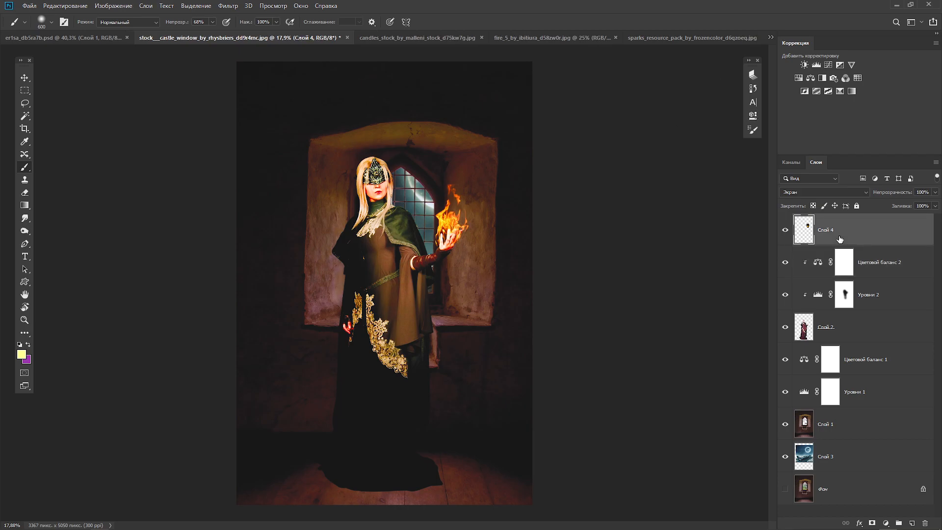
pyautogui.click(910, 524)
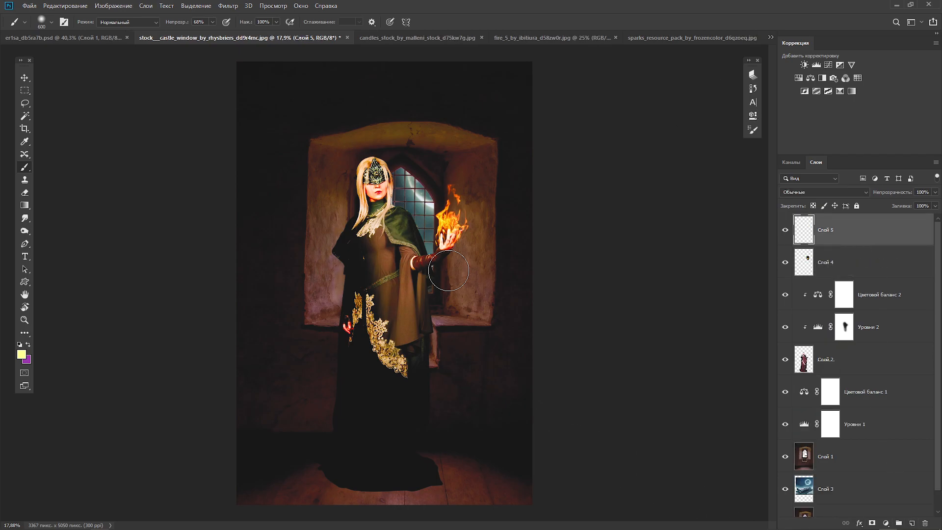
pyautogui.scroll(5, 441, 258)
pyautogui.scroll(3, 440, 258)
pyautogui.press('[')
pyautogui.press('[')
pyautogui.press('[')
pyautogui.press('[')
pyautogui.press('[')
pyautogui.press('[')
pyautogui.press('[')
pyautogui.press('[')
pyautogui.press('[')
pyautogui.press('[')
pyautogui.press('[')
pyautogui.press('[')
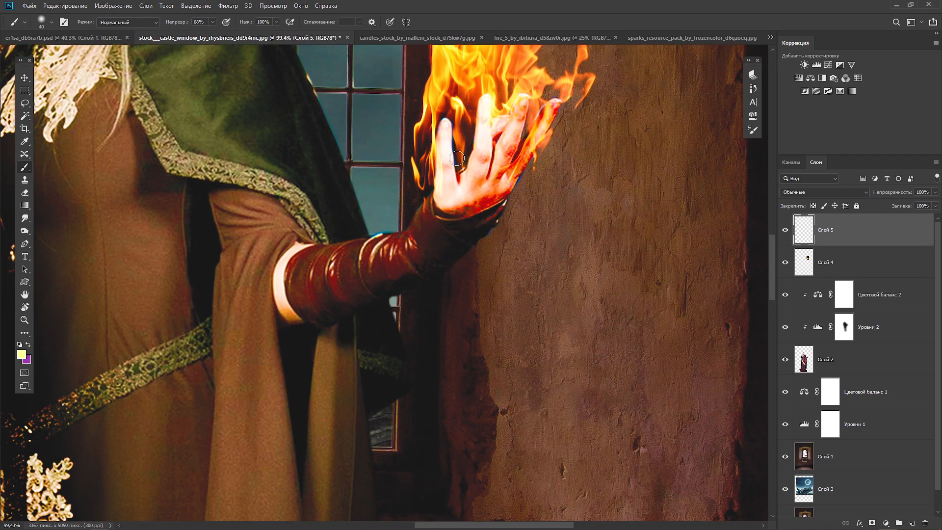
pyautogui.click(22, 355)
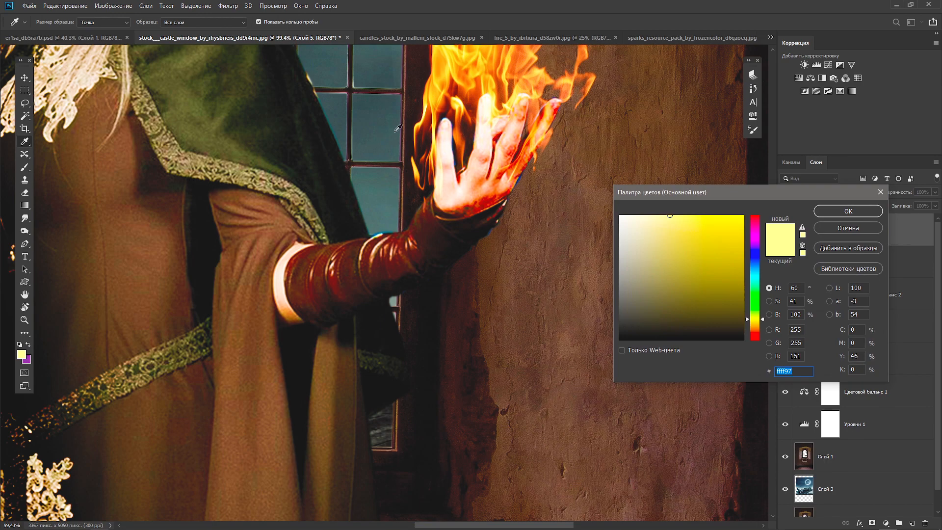
pyautogui.click(443, 102)
pyautogui.click(844, 211)
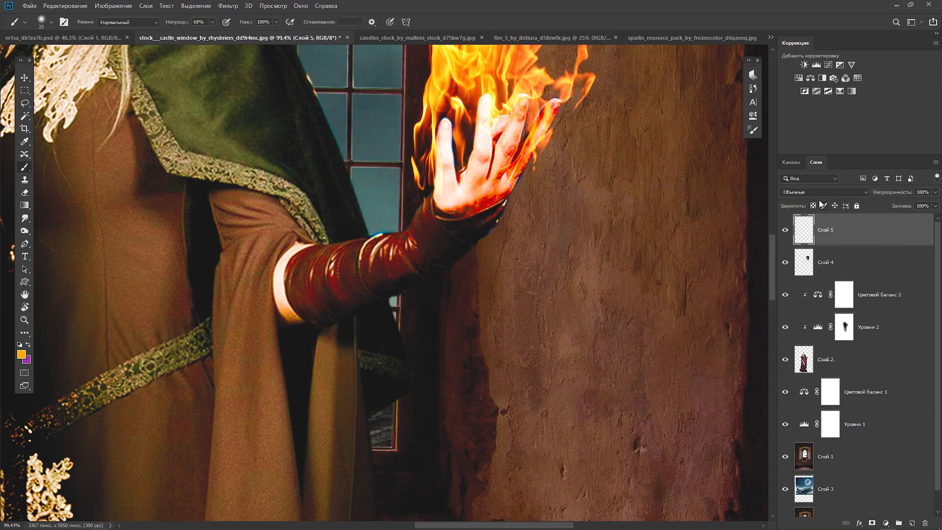
# - Set Слой 5 to Linear Dodge (Add) and paint orange fire glow along the fingers with a small soft brush at 68% opacity
pyautogui.click(824, 192)
pyautogui.click(823, 265)
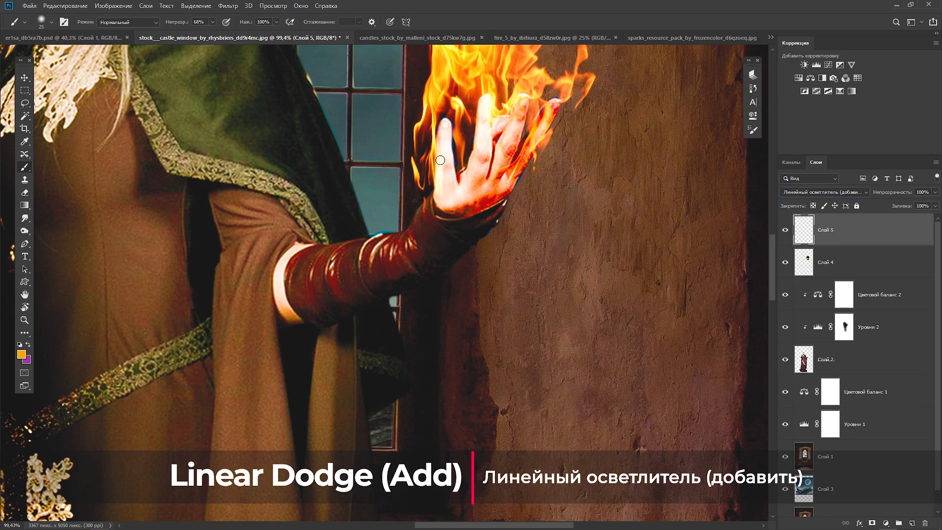
pyautogui.moveTo(440, 162); pyautogui.dragTo(443, 123)
pyautogui.moveTo(470, 161)
pyautogui.mouseDown()
pyautogui.moveTo(478, 109)
pyautogui.moveTo(512, 107)
pyautogui.moveTo(503, 129)
pyautogui.moveTo(526, 97)
pyautogui.mouseUp()
pyautogui.moveTo(521, 152); pyautogui.dragTo(558, 101)
pyautogui.moveTo(437, 179); pyautogui.dragTo(441, 133)
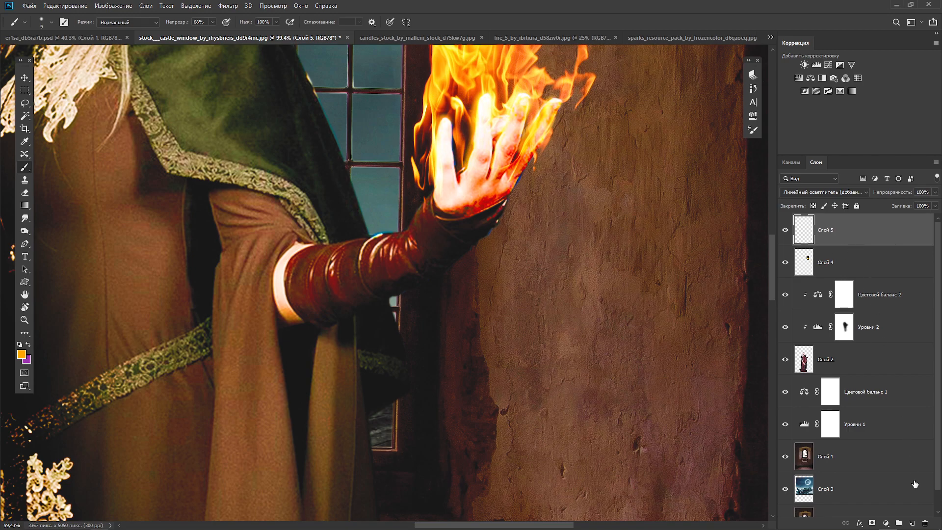
# - Add an Overlay layer and paint flame orange over the leather arm cuff with a soft brush of about 60 px
pyautogui.click(912, 523)
pyautogui.click(825, 192)
pyautogui.click(799, 301)
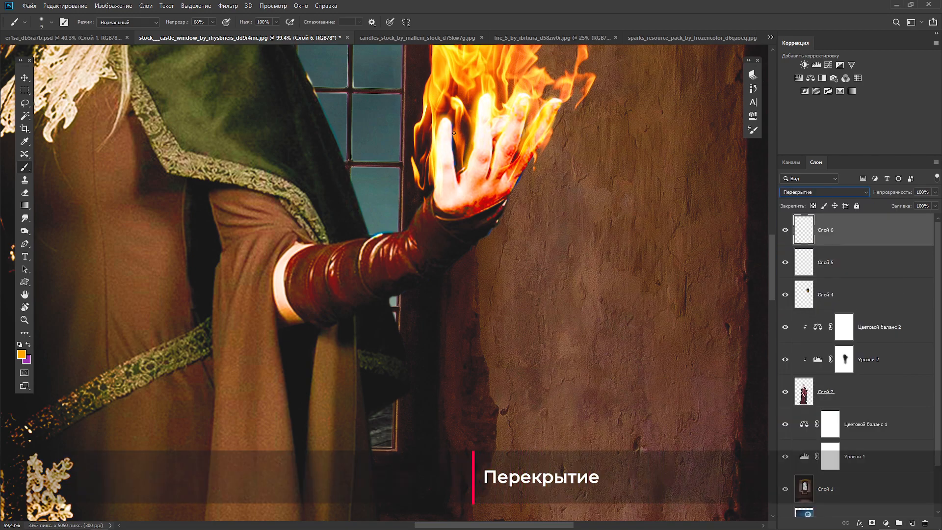
pyautogui.keyDown('alt'); pyautogui.click(447, 82); pyautogui.keyUp('alt')
pyautogui.press(']')
pyautogui.press(']')
pyautogui.press(']')
pyautogui.press(']')
pyautogui.press(']')
pyautogui.press(']')
pyautogui.moveTo(406, 221)
pyautogui.mouseDown()
pyautogui.moveTo(337, 245)
pyautogui.moveTo(371, 249)
pyautogui.moveTo(327, 264)
pyautogui.moveTo(426, 208)
pyautogui.moveTo(324, 229)
pyautogui.moveTo(292, 196)
pyautogui.moveTo(325, 235)
pyautogui.mouseUp()
pyautogui.scroll(-5, 324, 235)
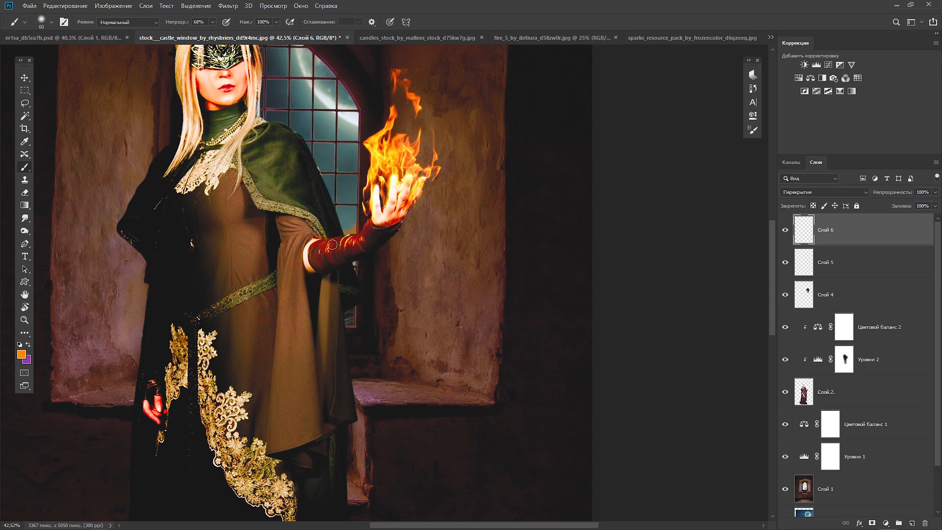
pyautogui.scroll(-5, 332, 245)
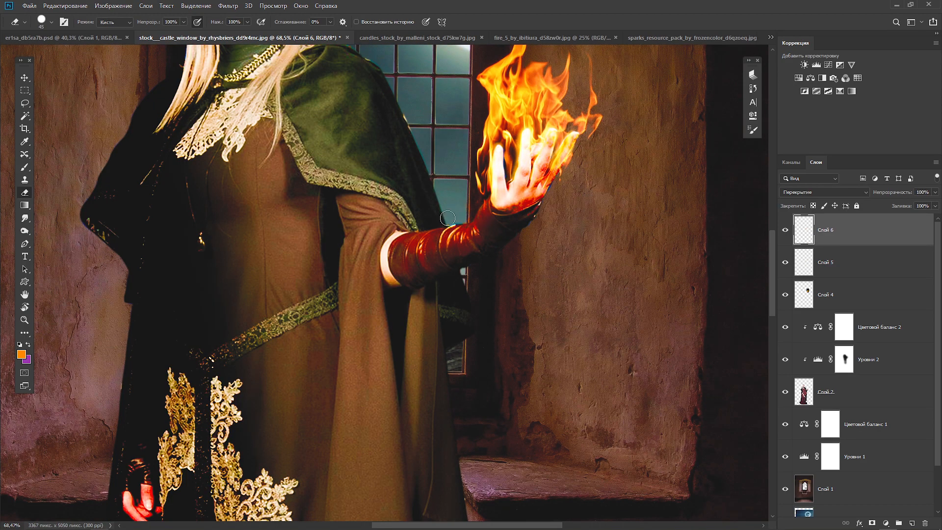
pyautogui.hotkey('ctrl', '0')
# - Close the fire_5 image and bring the candles stock image into the castle document
pyautogui.press('v')
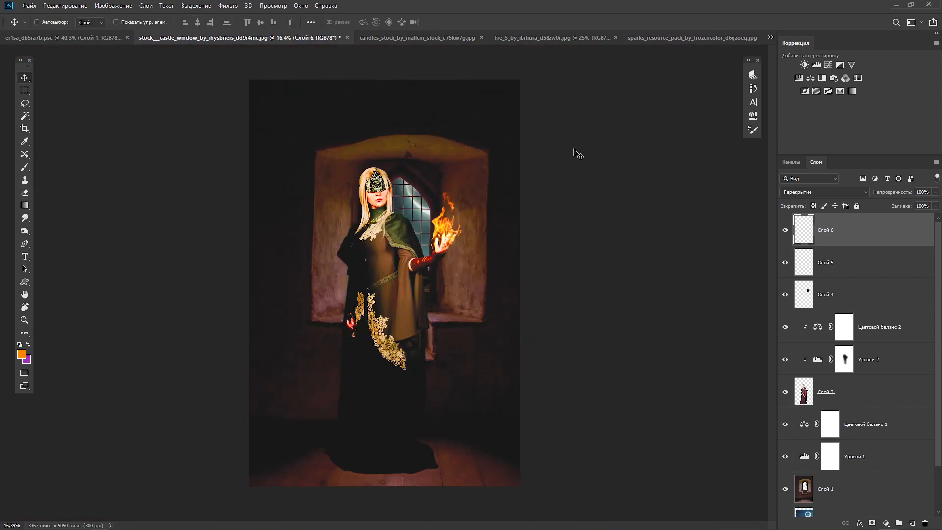
pyautogui.click(548, 38)
pyautogui.click(588, 38)
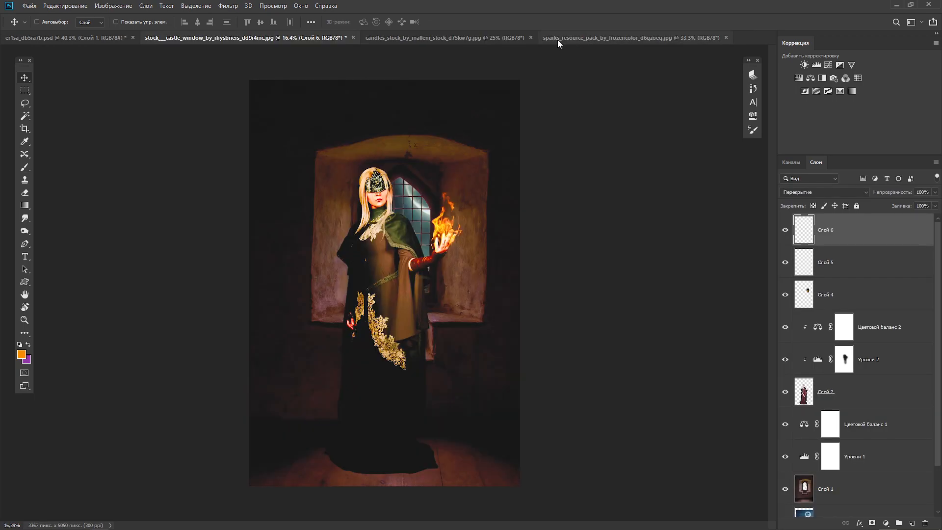
pyautogui.click(502, 40)
pyautogui.moveTo(805, 230); pyautogui.dragTo(310, 434)
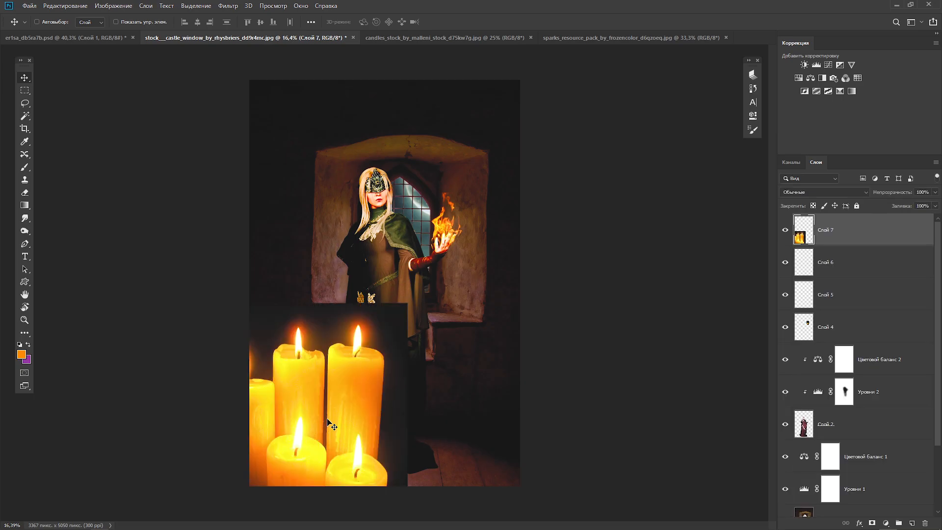
# - Scale the candles down and place them on the floor beside the hem of the woman's dress
pyautogui.hotkey('ctrl', 't')
pyautogui.moveTo(210, 303); pyautogui.dragTo(309, 434)
pyautogui.moveTo(342, 465); pyautogui.dragTo(305, 380)
pyautogui.moveTo(370, 349); pyautogui.dragTo(326, 406)
pyautogui.moveTo(297, 436); pyautogui.dragTo(315, 427)
pyautogui.scroll(3, 315, 427)
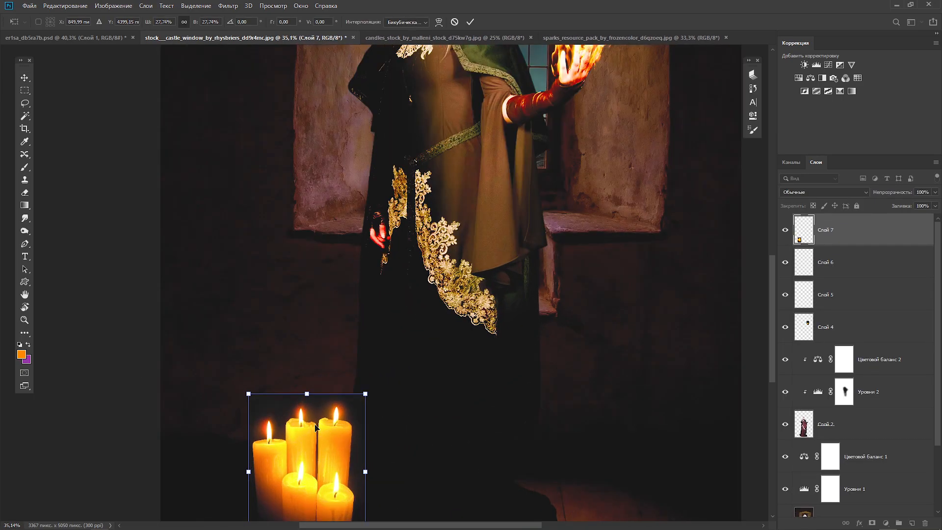
pyautogui.scroll(-4, 728, 340)
pyautogui.moveTo(365, 391); pyautogui.dragTo(344, 377)
pyautogui.click(470, 21)
# - Set the candle layer Слой 7 to Screen and apply Levels with input values 21, 1.00 and 255
pyautogui.click(815, 192)
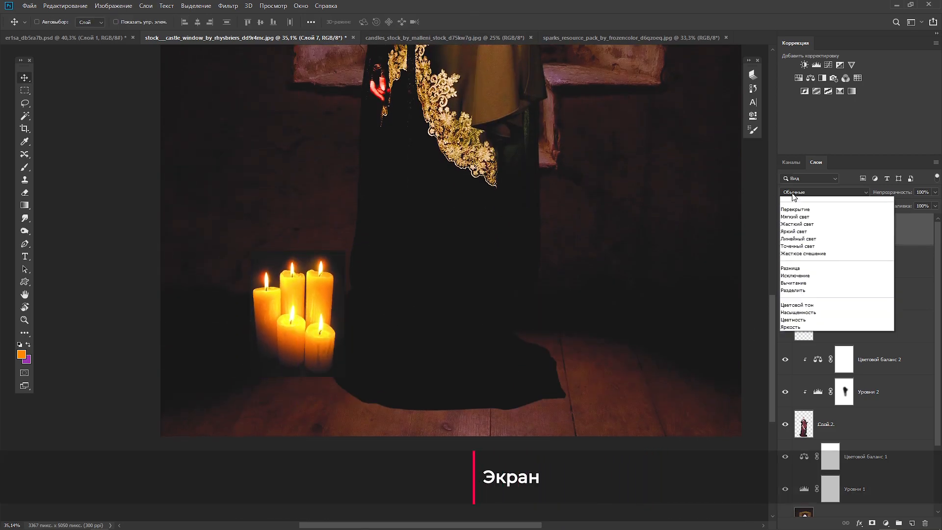
pyautogui.click(788, 274)
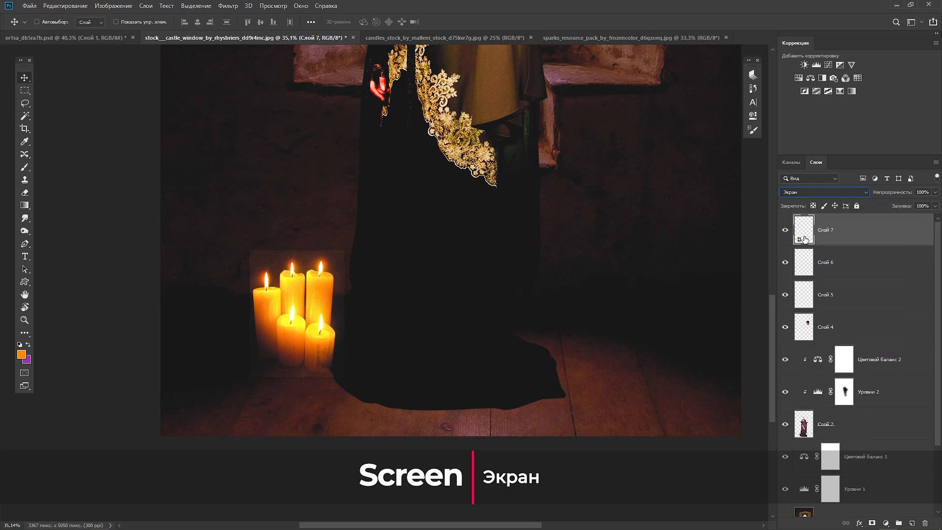
pyautogui.click(196, 6)
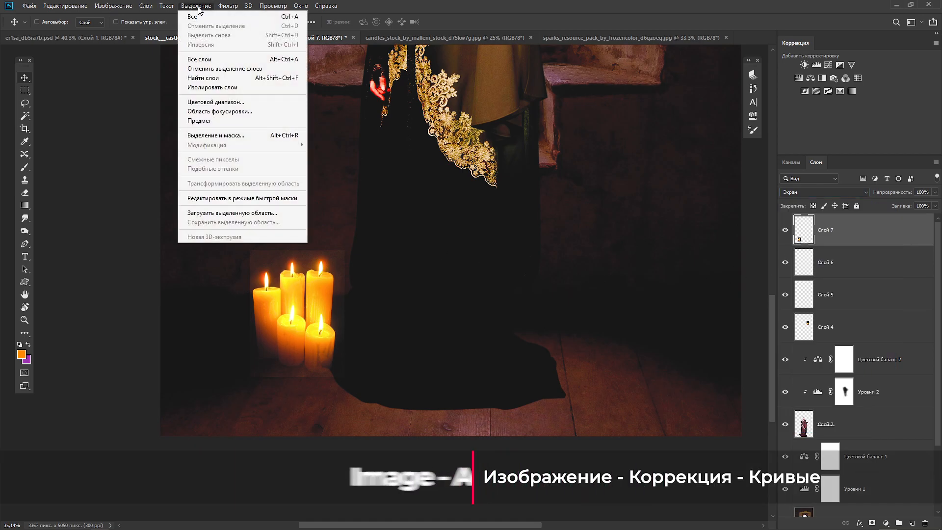
pyautogui.click(199, 7)
pyautogui.click(115, 6)
pyautogui.click(119, 7)
pyautogui.click(119, 7)
pyautogui.moveTo(121, 33)
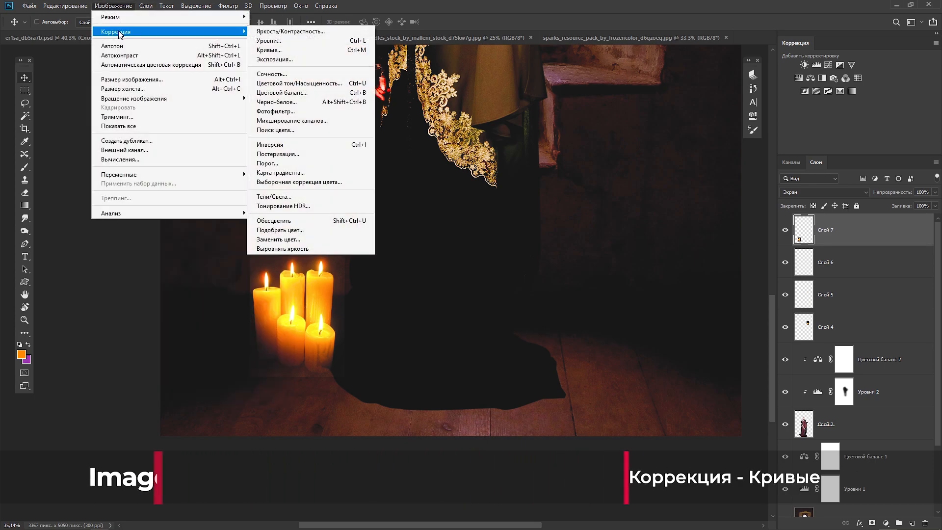
pyautogui.click(273, 44)
pyautogui.moveTo(560, 311); pyautogui.dragTo(569, 312)
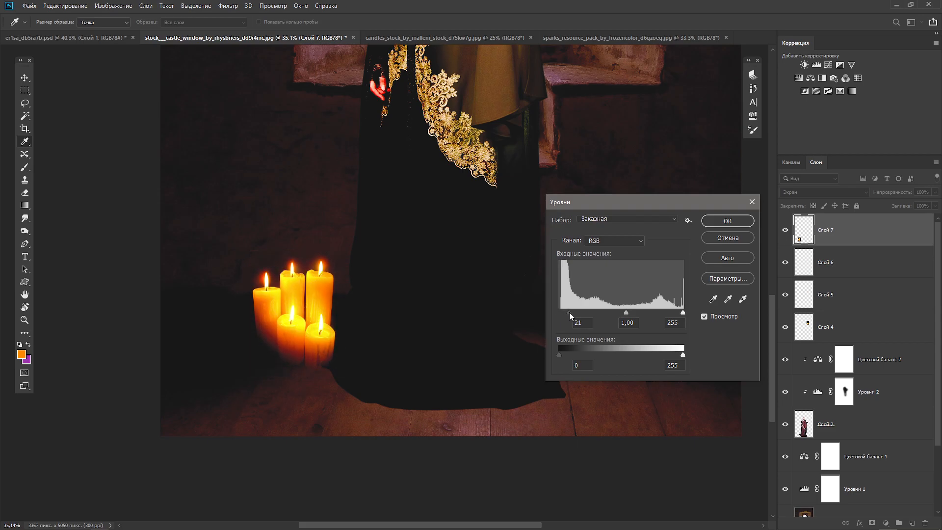
pyautogui.click(727, 222)
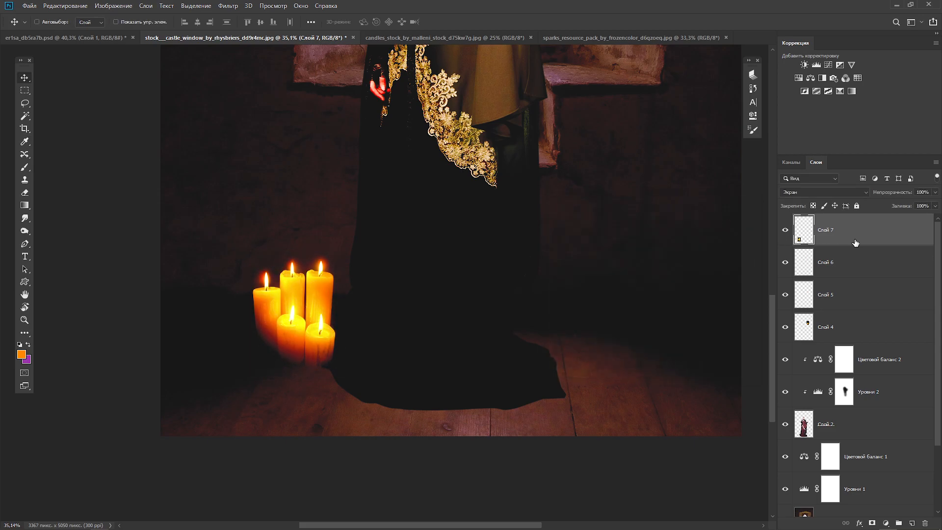
# - Add a new layer above the candles and sample a yellow-orange from a candle as the brush colour
pyautogui.click(911, 522)
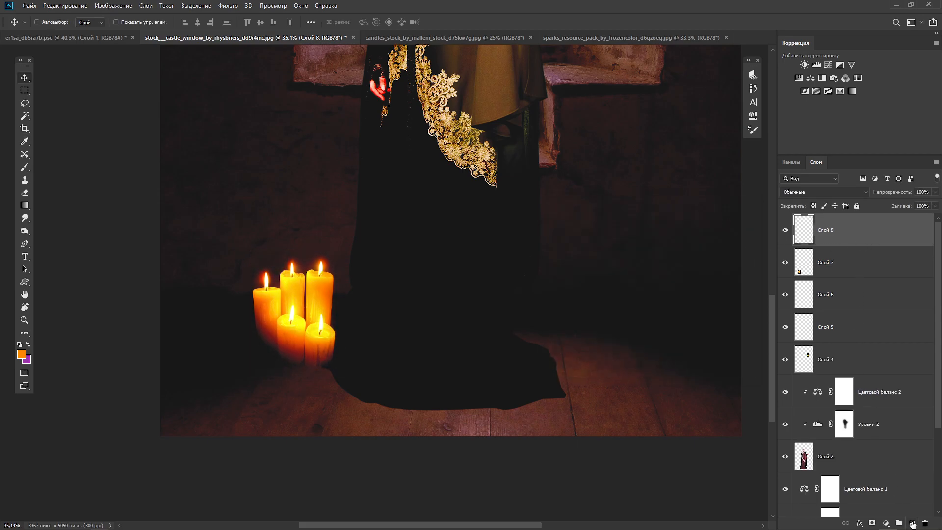
pyautogui.click(22, 354)
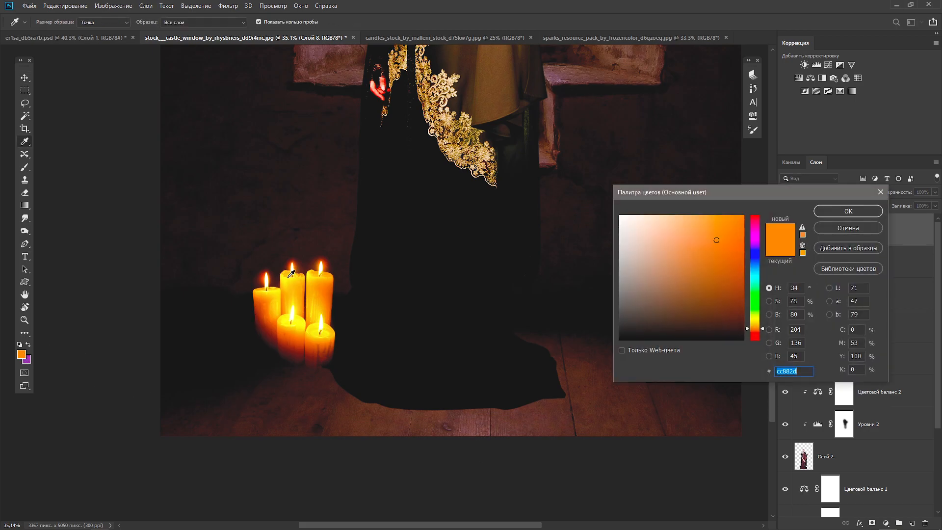
pyautogui.click(293, 270)
pyautogui.click(848, 211)
pyautogui.click(25, 169)
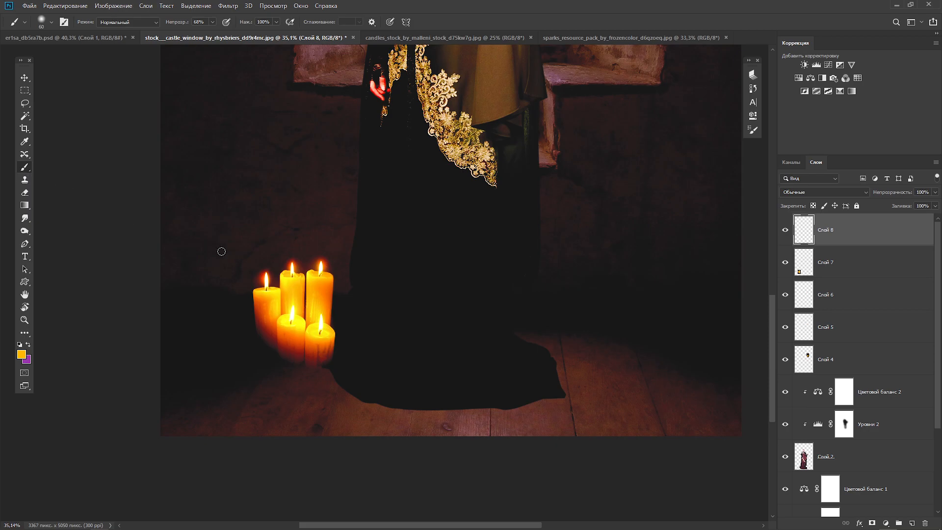
# - Paint soft yellow-orange glows around the candle flames at 68% opacity and set Слой 8 to Linear Dodge (Add)
pyautogui.click(266, 273)
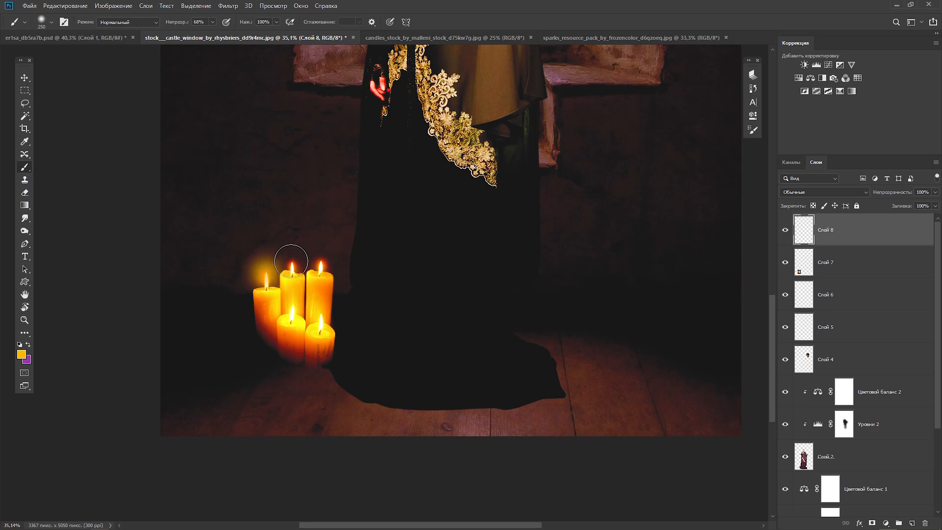
pyautogui.press('[')
pyautogui.click(321, 260)
pyautogui.press('[')
pyautogui.click(322, 315)
pyautogui.click(294, 313)
pyautogui.click(812, 190)
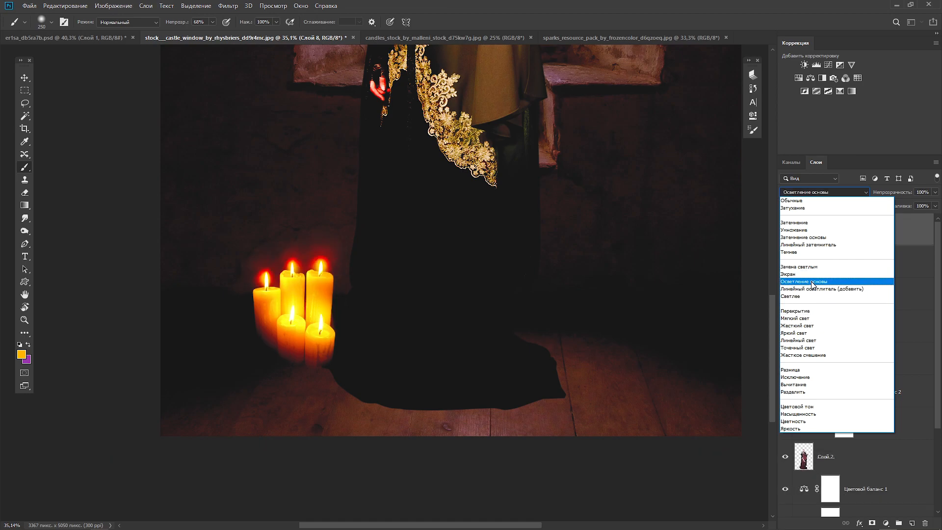
pyautogui.click(813, 288)
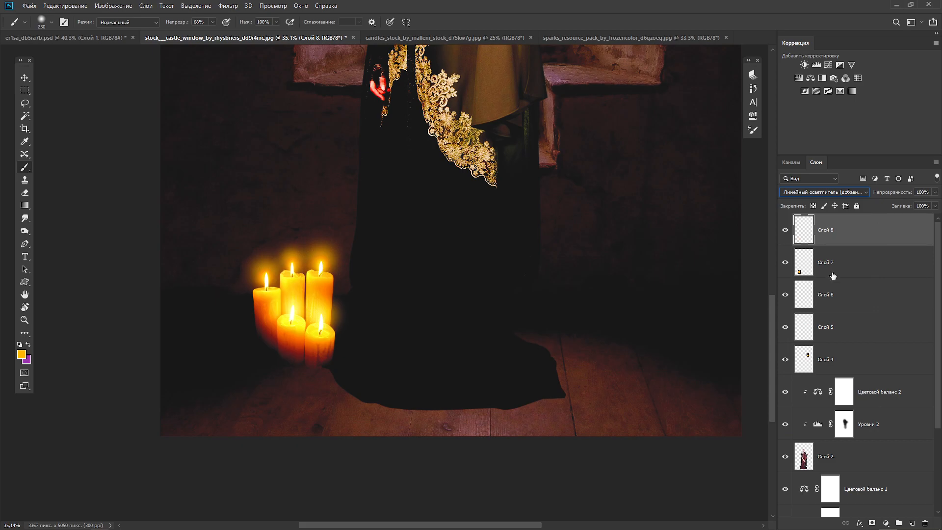
# - Group the candle layer Слой 7 with its glow layer Слой 8
pyautogui.click(894, 268)
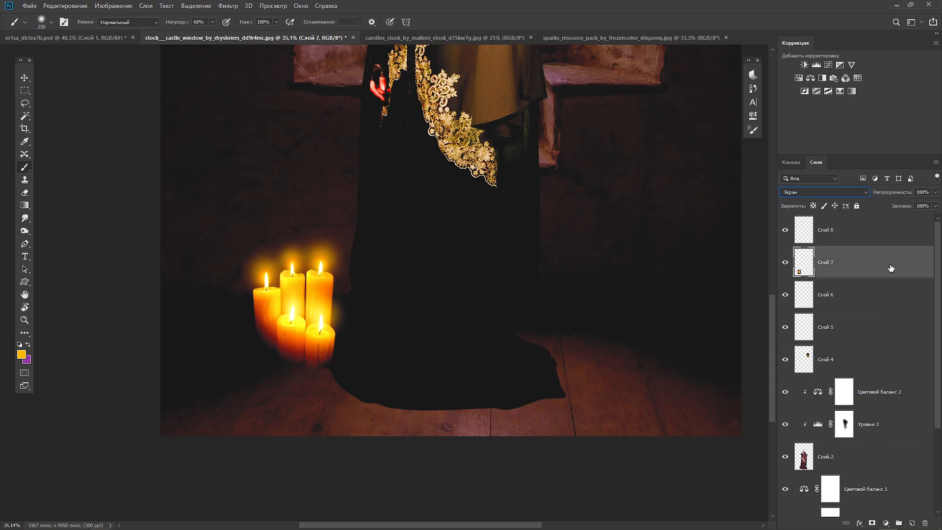
pyautogui.keyDown('shift'); pyautogui.click(878, 237); pyautogui.keyUp('shift')
pyautogui.click(900, 523)
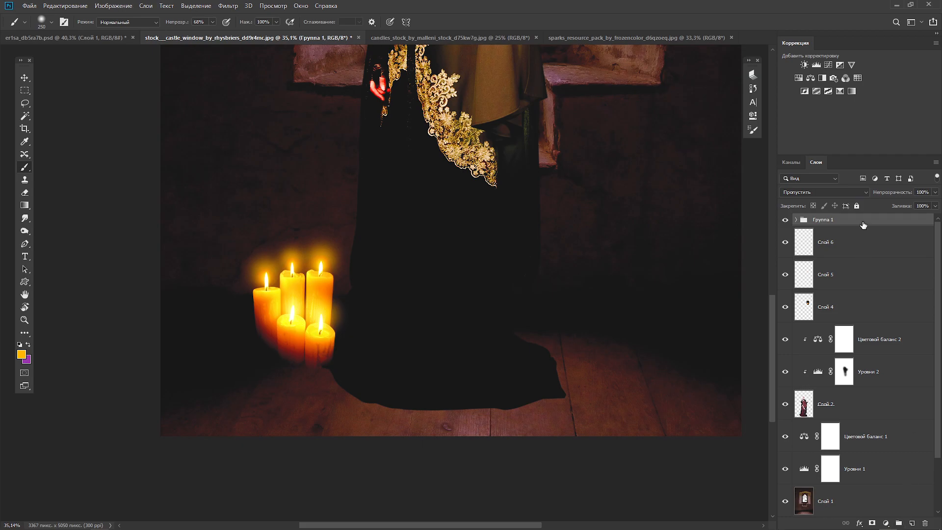
# - Duplicate the candle group, flip the copy horizontally and place it level with the original on the other side of the dress
pyautogui.hotkey('ctrl', 'j')
pyautogui.hotkey('ctrl', 't')
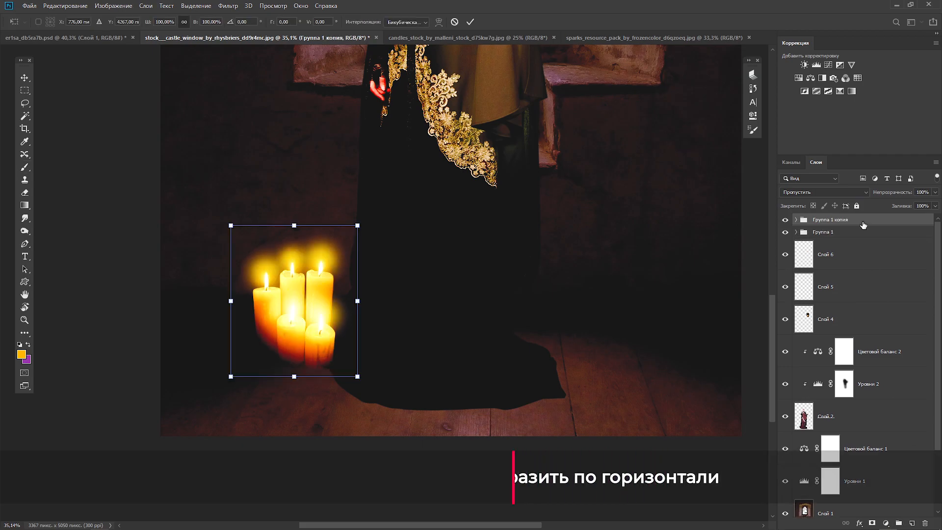
pyautogui.rightClick(301, 314)
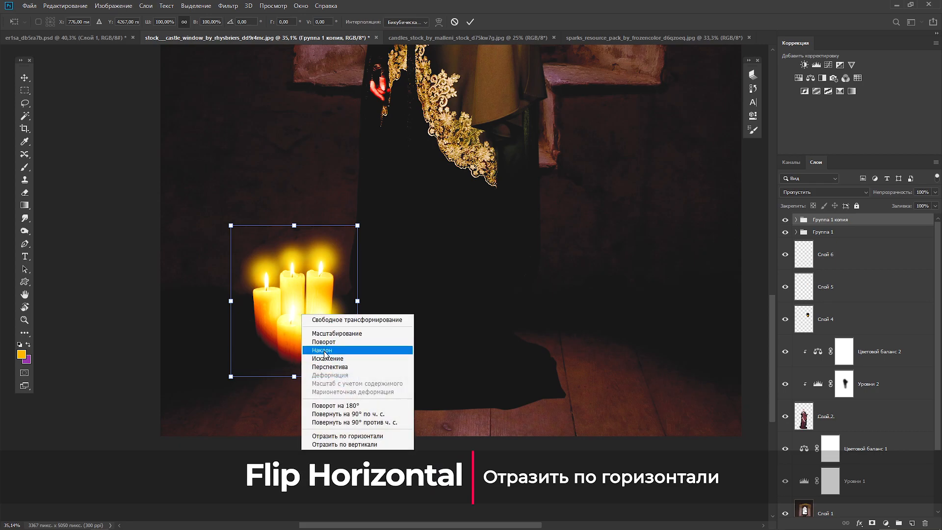
pyautogui.click(329, 436)
pyautogui.moveTo(305, 333); pyautogui.dragTo(607, 319)
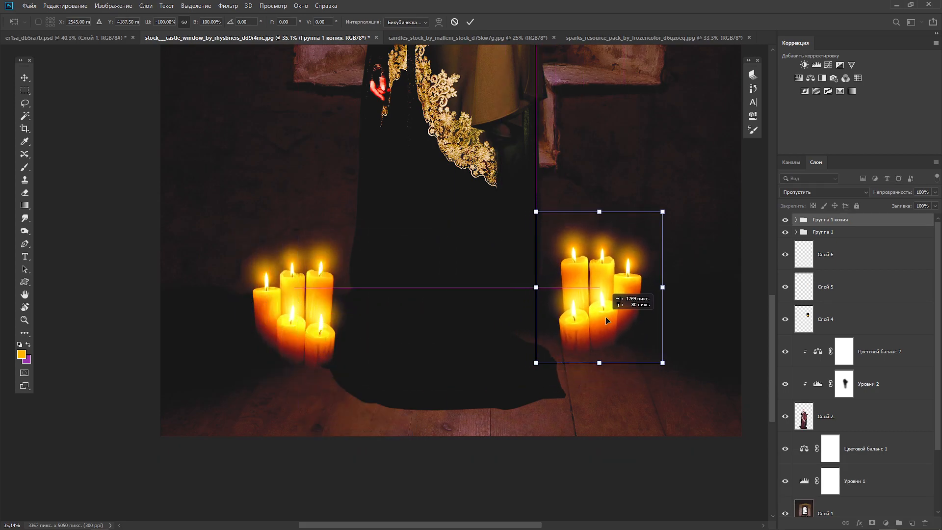
pyautogui.hotkey('ctrl', '0')
pyautogui.moveTo(470, 439); pyautogui.dragTo(464, 445)
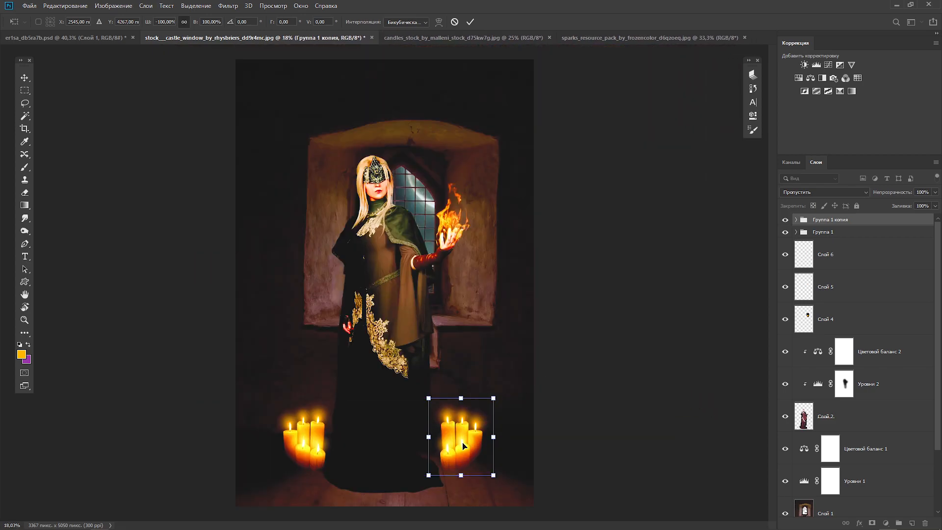
pyautogui.click(471, 22)
# - Paint black with a 600 px soft brush on the Цветовой баланс 2 mask over the woman's head and shoulders
pyautogui.moveTo(939, 373); pyautogui.dragTo(938, 438)
pyautogui.click(785, 274)
pyautogui.click(785, 274)
pyautogui.doubleClick(818, 274)
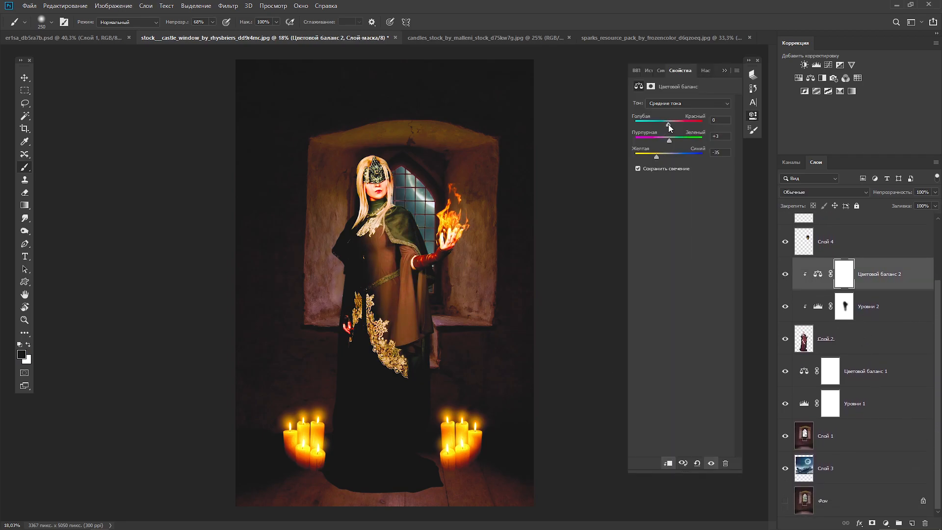
pyautogui.click(598, 198)
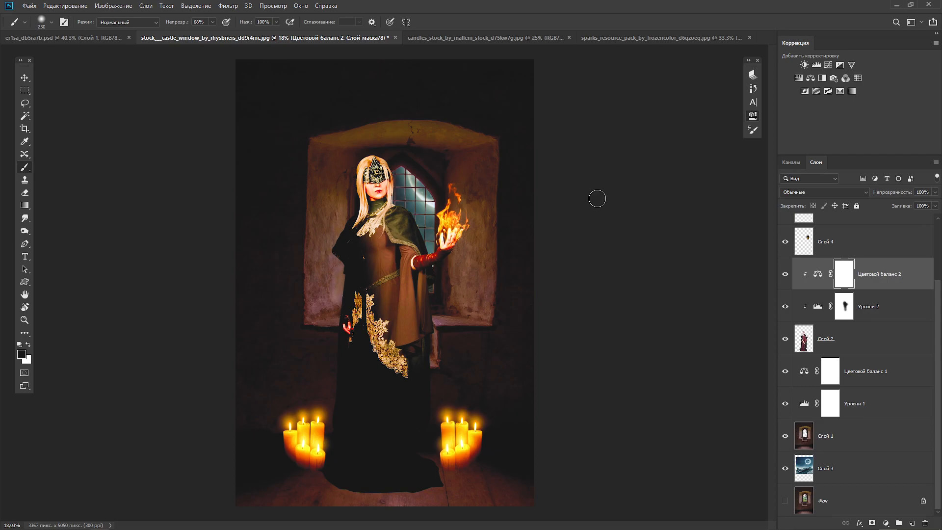
pyautogui.click(785, 276)
pyautogui.click(785, 276)
pyautogui.click(785, 276)
pyautogui.click(785, 275)
pyautogui.press(']')
pyautogui.moveTo(350, 197); pyautogui.dragTo(352, 238)
pyautogui.moveTo(322, 189)
pyautogui.mouseDown()
pyautogui.moveTo(328, 298)
pyautogui.moveTo(371, 176)
pyautogui.moveTo(407, 204)
pyautogui.mouseUp()
# - Set the midtone Cyan–Red value of Цветовой баланс 2 to +16 and compare the woman's adjustments with and without their effect
pyautogui.doubleClick(805, 275)
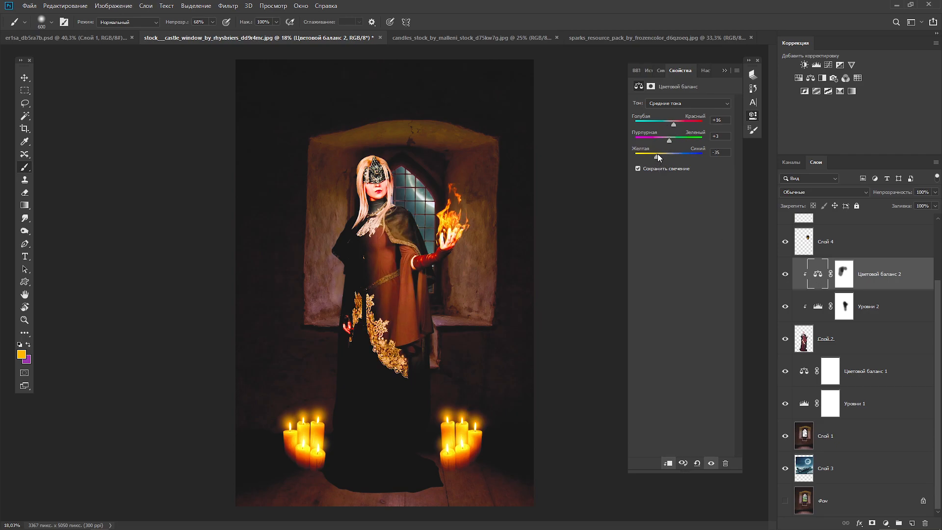
pyautogui.click(844, 274)
pyautogui.click(785, 274)
pyautogui.click(786, 306)
pyautogui.click(786, 307)
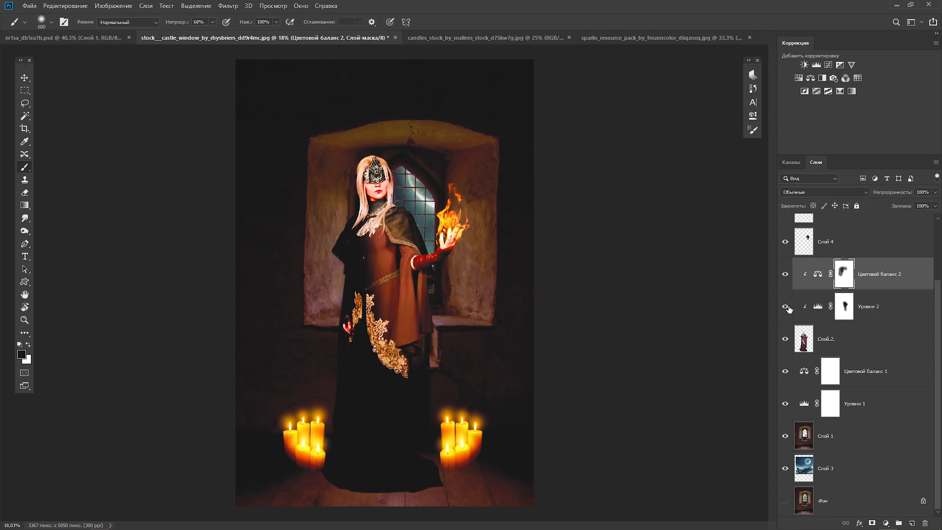
# - Paint black on the Уровни 1 mask to brighten the background around the duplicated candles
pyautogui.click(824, 382)
pyautogui.click(785, 371)
pyautogui.click(785, 371)
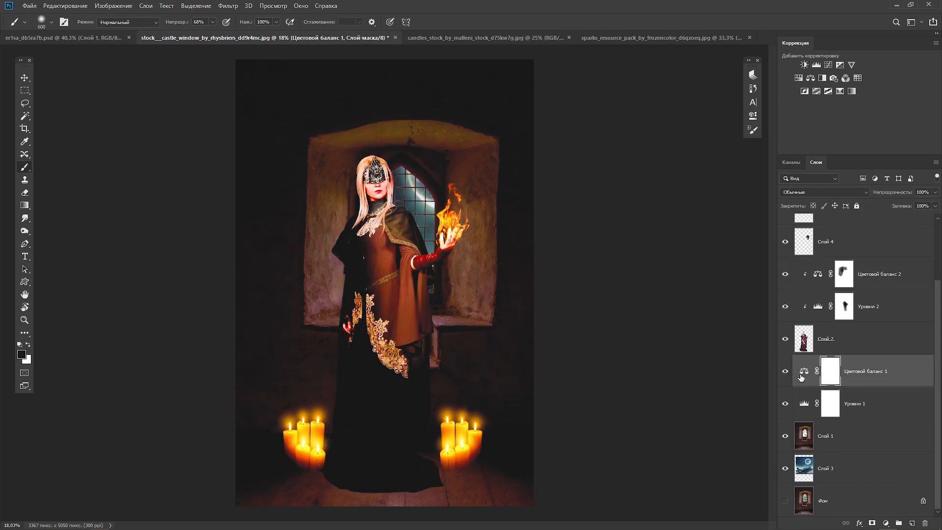
pyautogui.click(827, 407)
pyautogui.moveTo(465, 412); pyautogui.dragTo(415, 431)
# - Paint black on the Уровни 2 mask over the lower dress beside both candle groups to light the fabric
pyautogui.click(844, 307)
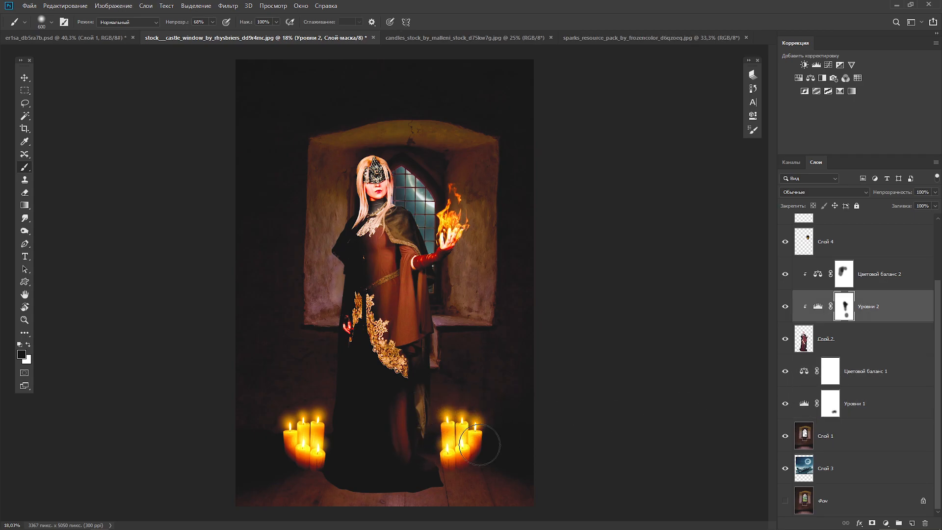
pyautogui.moveTo(333, 421)
pyautogui.mouseDown()
pyautogui.moveTo(341, 436)
pyautogui.moveTo(324, 445)
pyautogui.mouseUp()
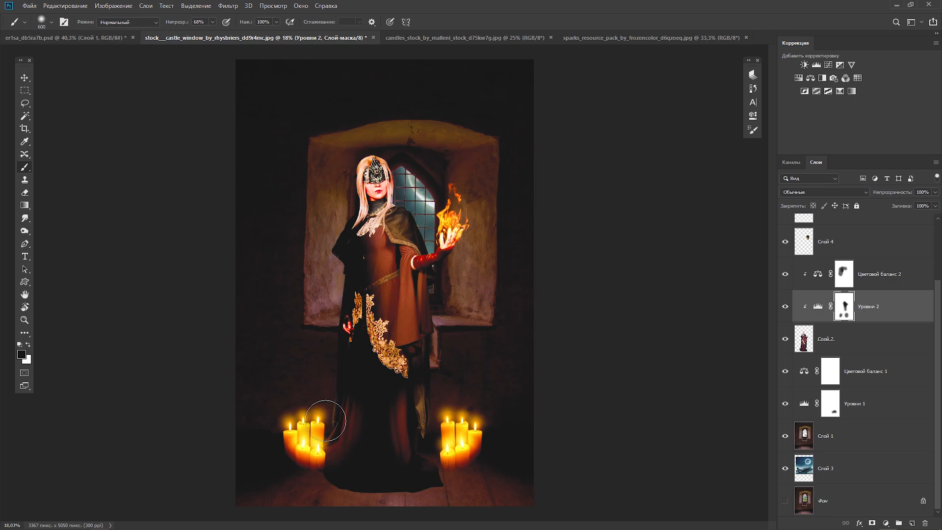
pyautogui.press('x')
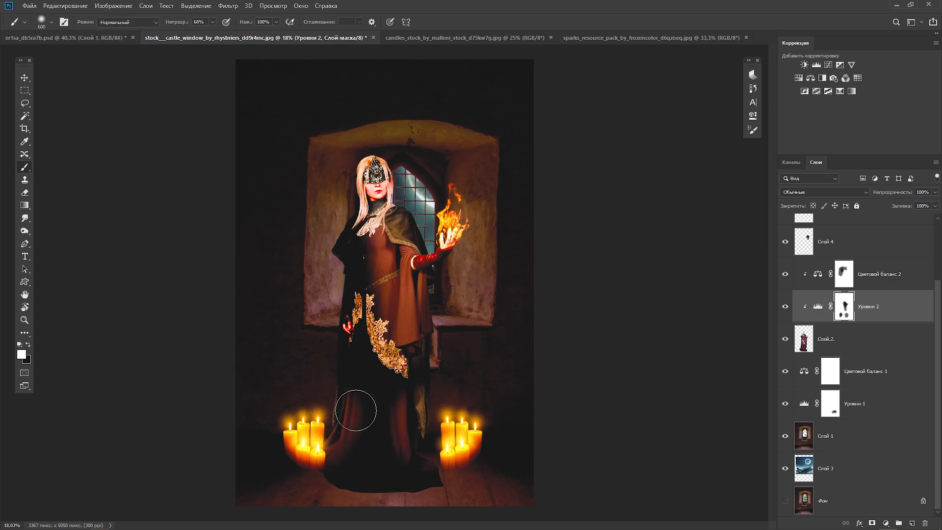
# - Paint black on the Уровни 1 mask to brighten the background around the original candle group
pyautogui.click(785, 403)
pyautogui.click(785, 403)
pyautogui.click(831, 403)
pyautogui.press('x')
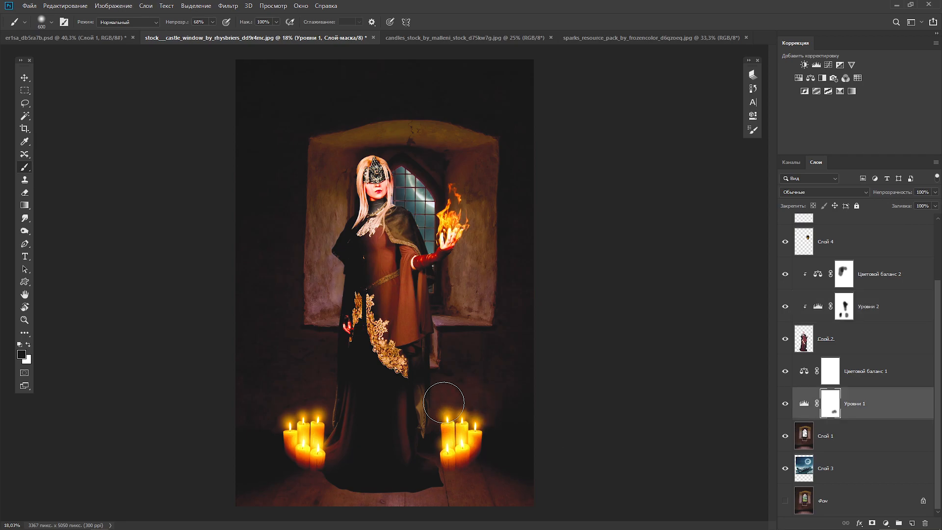
pyautogui.moveTo(290, 422)
pyautogui.mouseDown()
pyautogui.moveTo(319, 408)
pyautogui.moveTo(292, 435)
pyautogui.moveTo(304, 395)
pyautogui.moveTo(276, 442)
pyautogui.mouseUp()
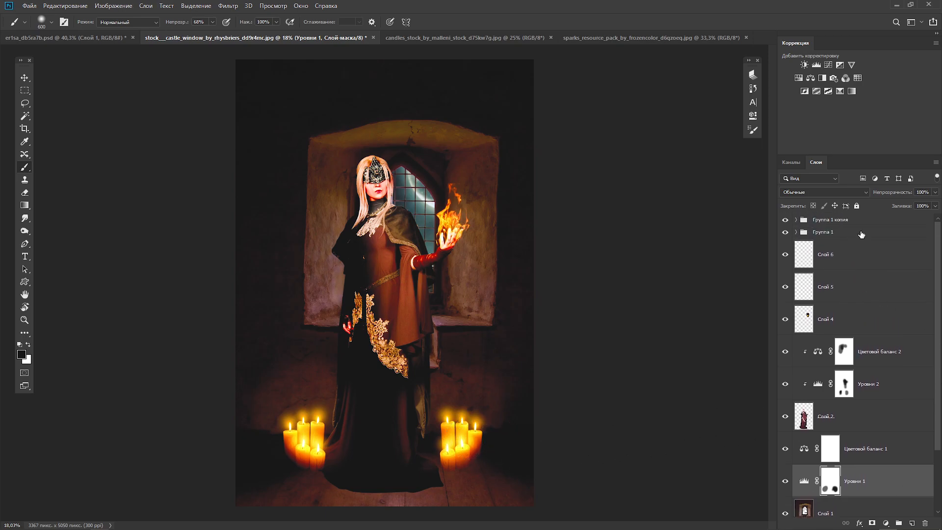
# - Set the input values of the background Levels adjustment Уровни 1 to 3, 0.70 and 255
pyautogui.click(863, 223)
pyautogui.scroll(-3, 931, 351)
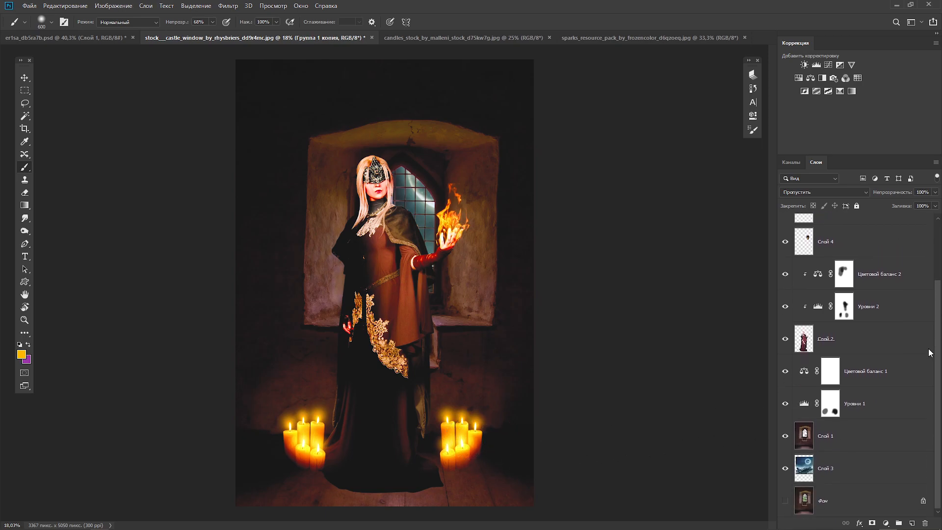
pyautogui.doubleClick(803, 405)
pyautogui.moveTo(653, 175); pyautogui.dragTo(650, 175)
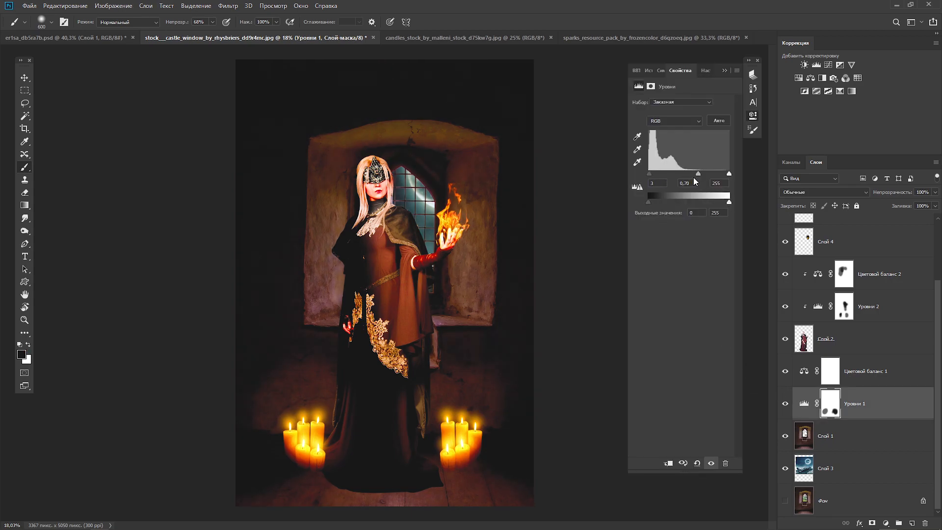
pyautogui.click(725, 71)
# - Close the candles stock document and switch to the sparks resource pack image
pyautogui.click(495, 38)
pyautogui.click(550, 38)
pyautogui.click(541, 37)
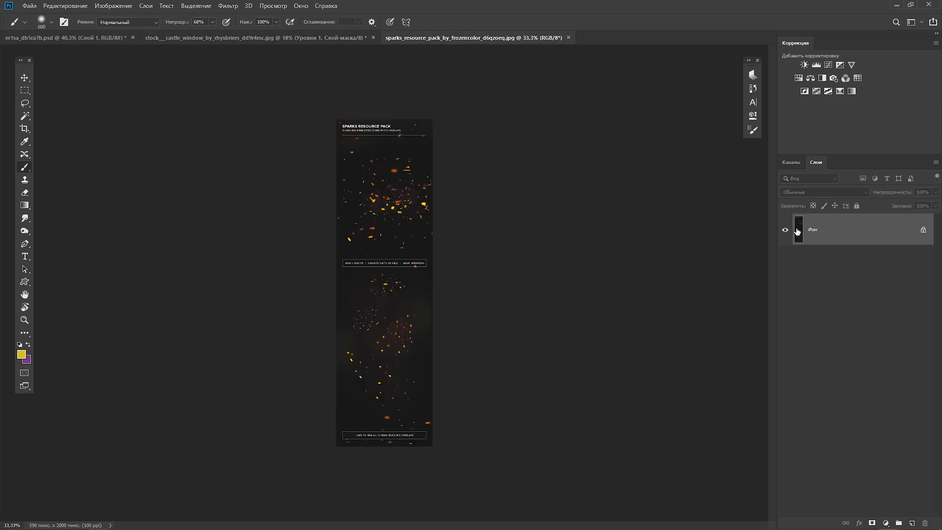
# - Copy the upper block of sparks into the castle document and move its layer to the top of the stack
pyautogui.click(24, 91)
pyautogui.moveTo(339, 136); pyautogui.dragTo(432, 259)
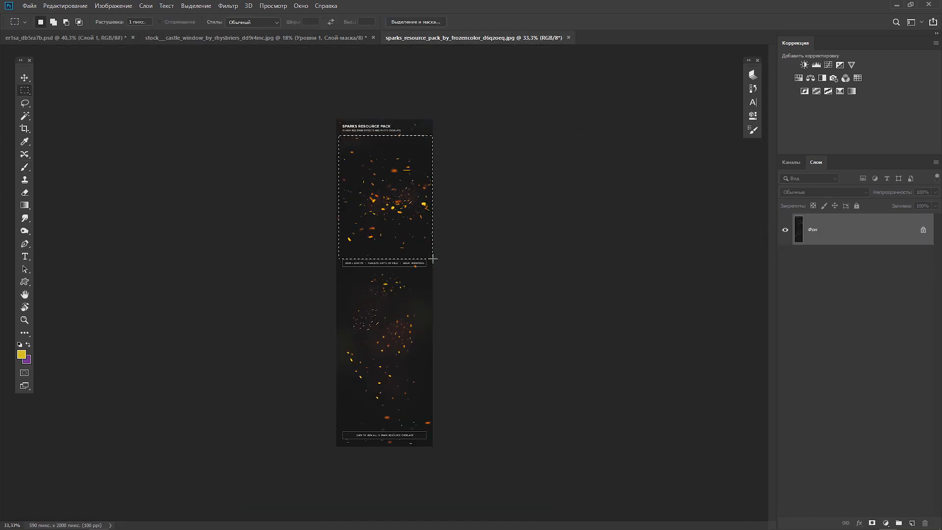
pyautogui.click(26, 81)
pyautogui.moveTo(388, 190); pyautogui.dragTo(386, 226)
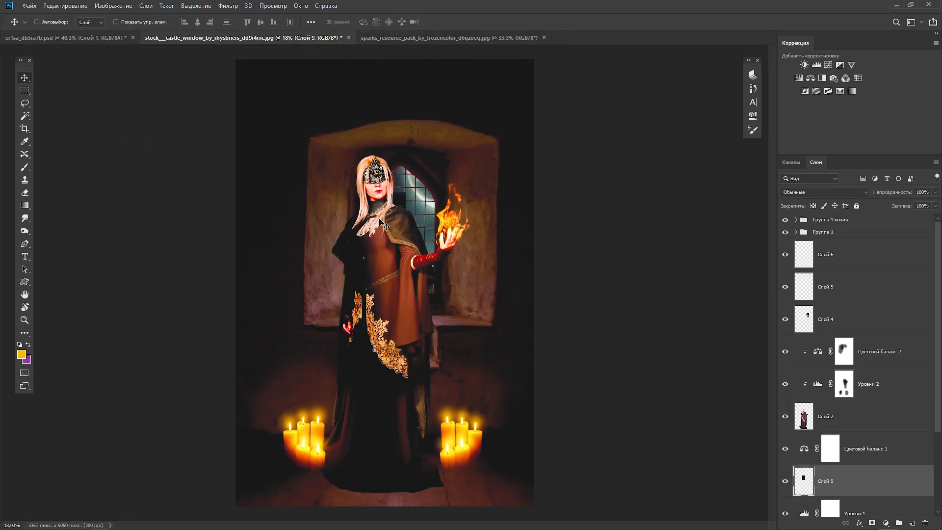
pyautogui.moveTo(850, 479); pyautogui.dragTo(869, 217)
# - Enlarge the sparks layer Слой 9 proportionally to about 260%
pyautogui.hotkey('ctrl', 't')
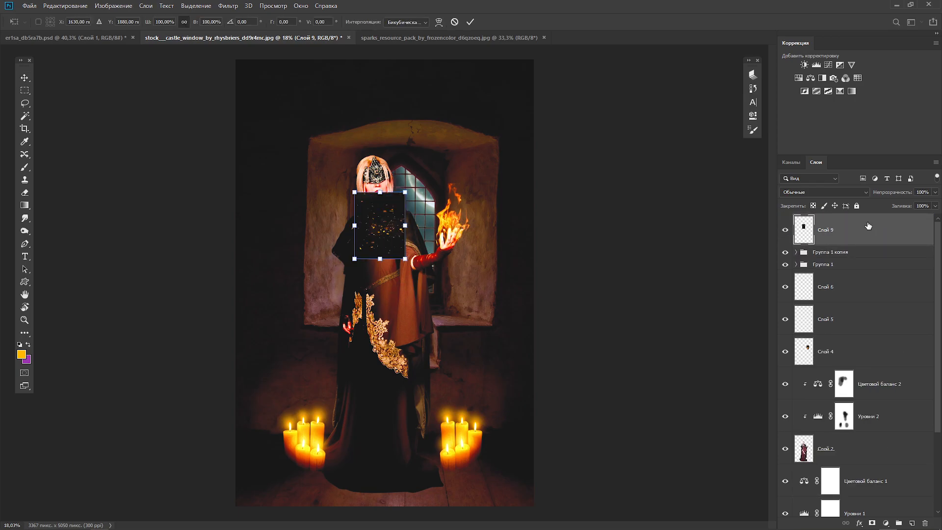
pyautogui.moveTo(406, 261); pyautogui.dragTo(461, 317)
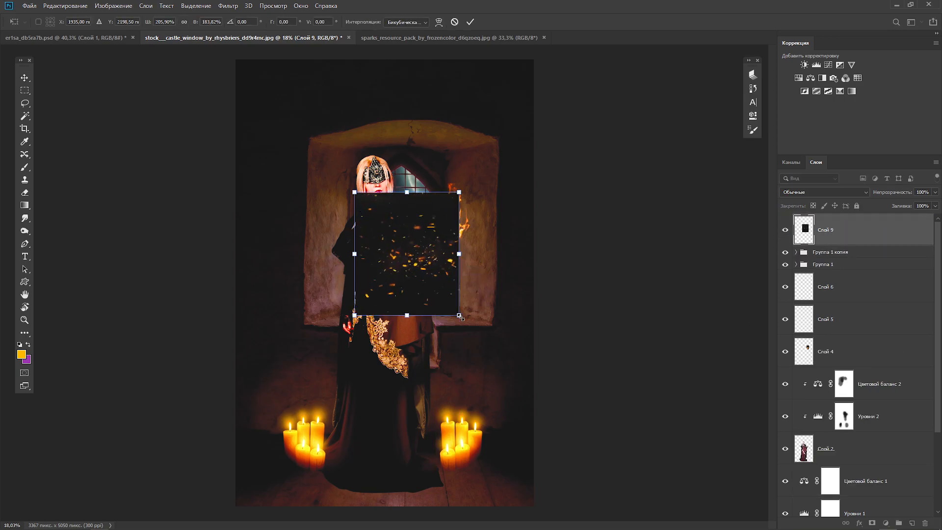
pyautogui.hotkey('ctrl', 'z')
pyautogui.moveTo(404, 260); pyautogui.dragTo(486, 366)
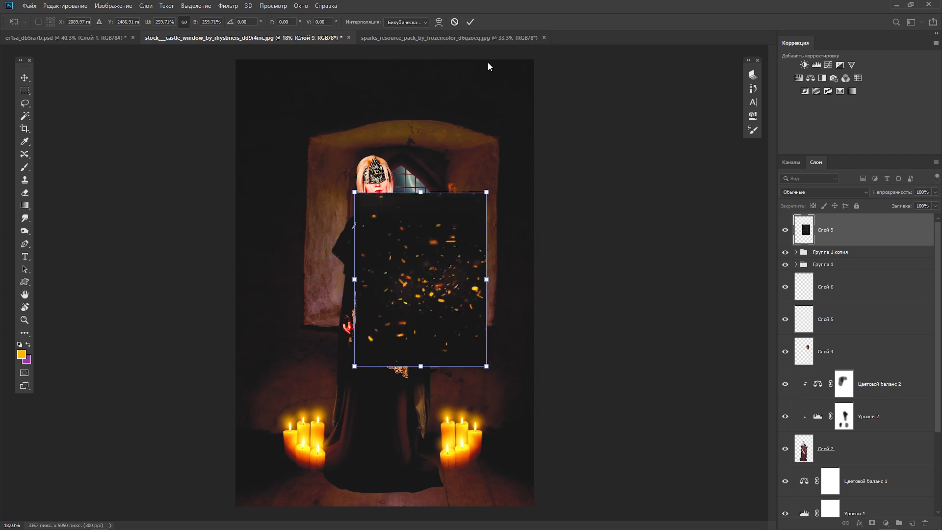
pyautogui.click(470, 21)
# - Set the sparks layer Слой 9 to Screen blending and scale it down proportionally to about 87%
pyautogui.click(815, 192)
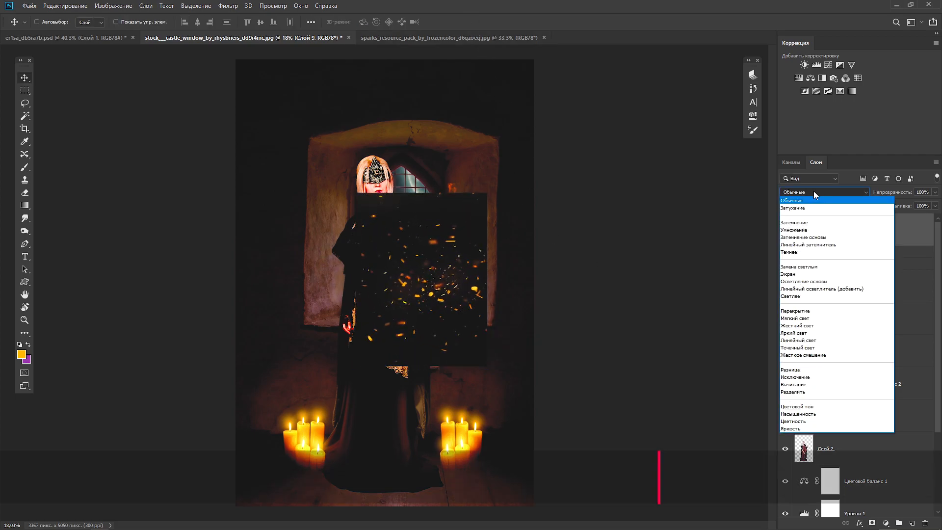
pyautogui.click(788, 274)
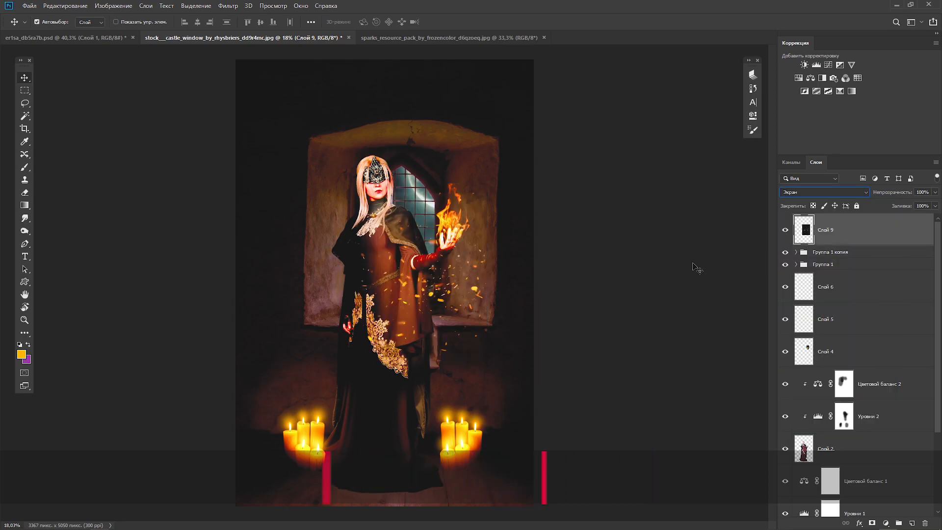
pyautogui.hotkey('ctrl', 't')
pyautogui.moveTo(486, 367); pyautogui.dragTo(465, 348)
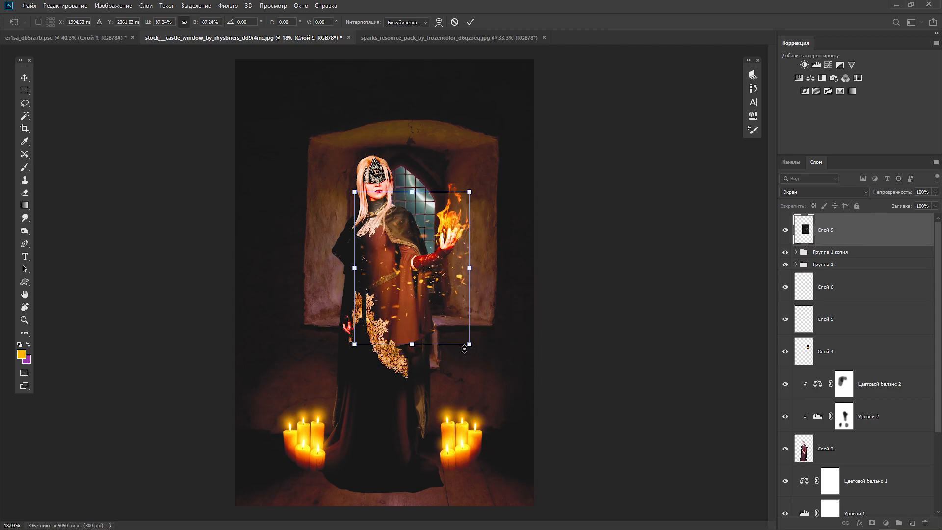
pyautogui.click(470, 21)
# - Apply Levels to the sparks layer with a midtone input value of 0.63
pyautogui.click(113, 6)
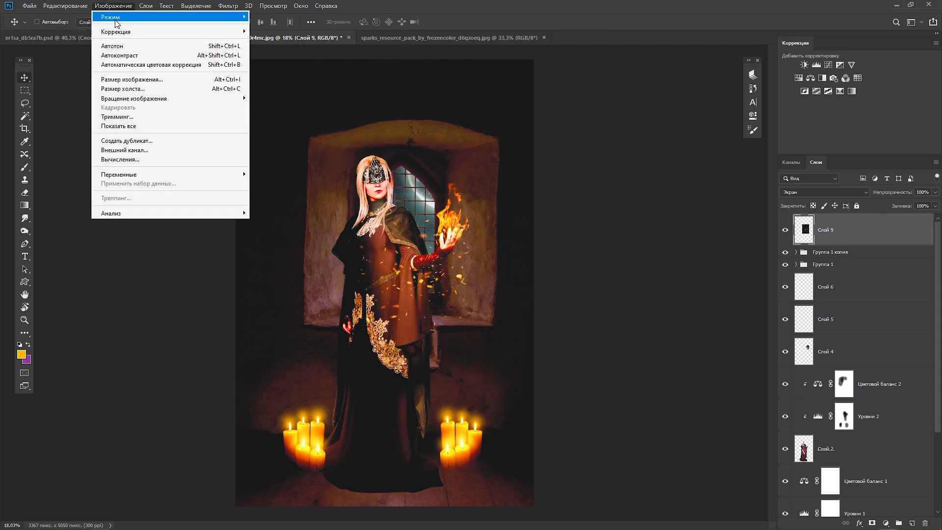
pyautogui.moveTo(119, 32)
pyautogui.click(268, 41)
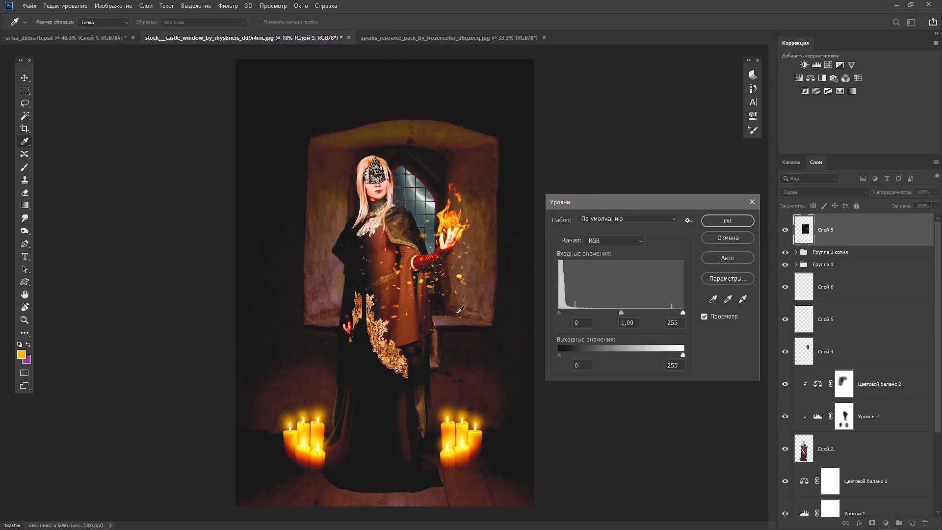
pyautogui.moveTo(611, 313); pyautogui.dragTo(635, 314)
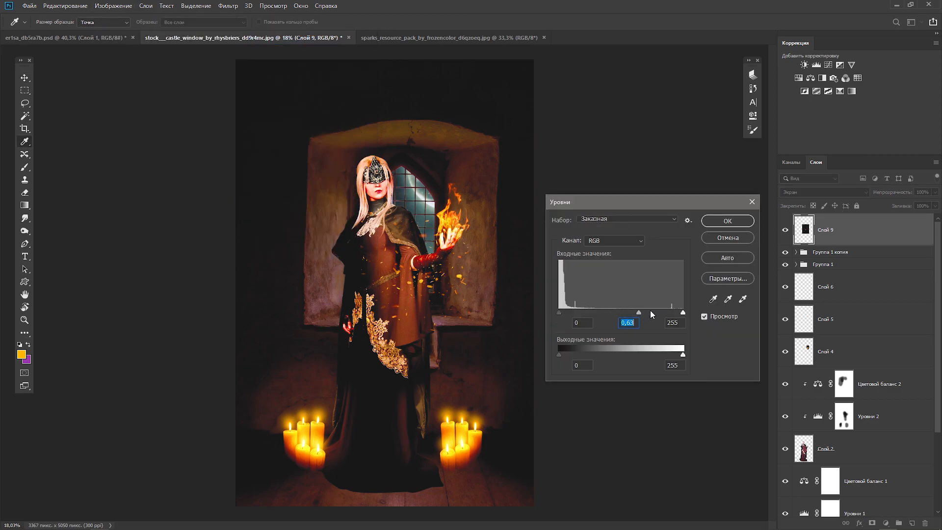
pyautogui.click(722, 225)
# - Move the sparks over the flame in the woman's hand and scale them to about 62% width and 70% height
pyautogui.hotkey('ctrl', 't')
pyautogui.moveTo(414, 283); pyautogui.dragTo(452, 231)
pyautogui.moveTo(509, 293); pyautogui.dragTo(464, 238)
pyautogui.moveTo(426, 199); pyautogui.dragTo(454, 225)
pyautogui.moveTo(408, 150); pyautogui.dragTo(401, 141)
pyautogui.moveTo(399, 202); pyautogui.dragTo(411, 202)
pyautogui.moveTo(493, 202); pyautogui.dragTo(484, 203)
pyautogui.moveTo(412, 202); pyautogui.dragTo(411, 203)
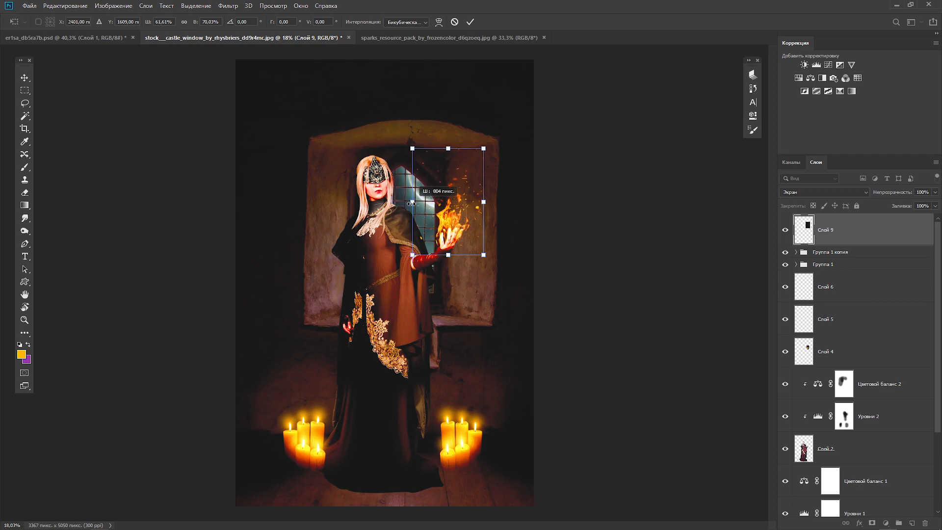
pyautogui.click(470, 22)
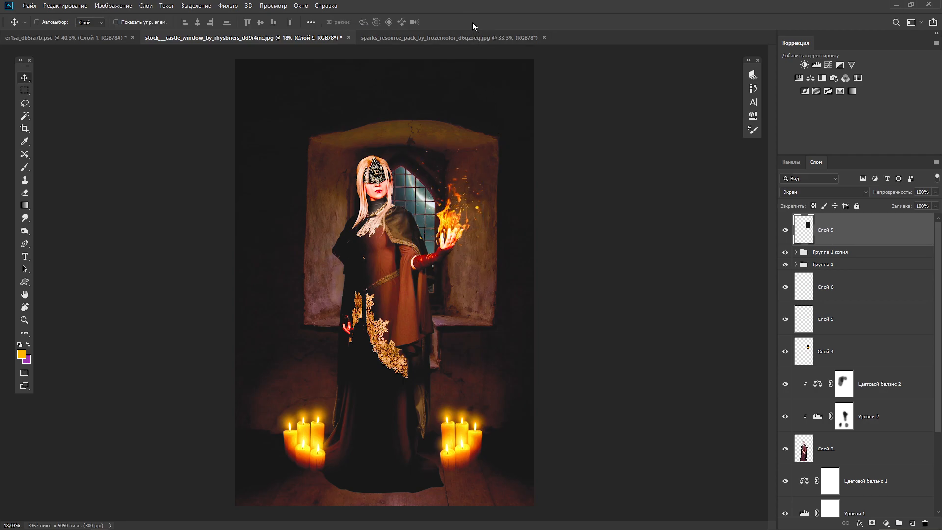
# - Copy the selected sparks into the castle document again and hide the new layer Слой 10
pyautogui.click(489, 41)
pyautogui.moveTo(394, 198); pyautogui.dragTo(386, 297)
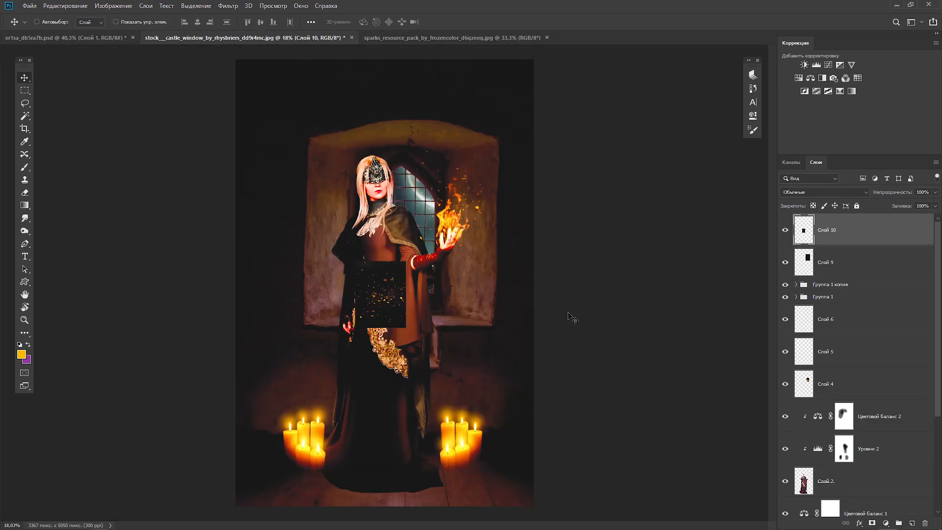
pyautogui.click(785, 232)
# - Duplicate the sparks layer Слой 9 three times
pyautogui.click(806, 266)
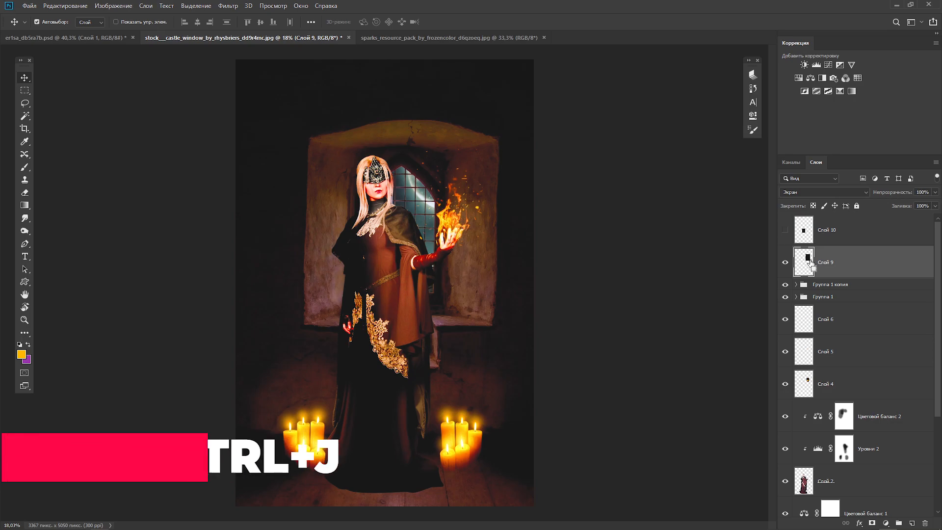
pyautogui.hotkey('ctrl', 'j')
pyautogui.hotkey('ctrl', 'j')
pyautogui.hotkey('ctrl', 'j')
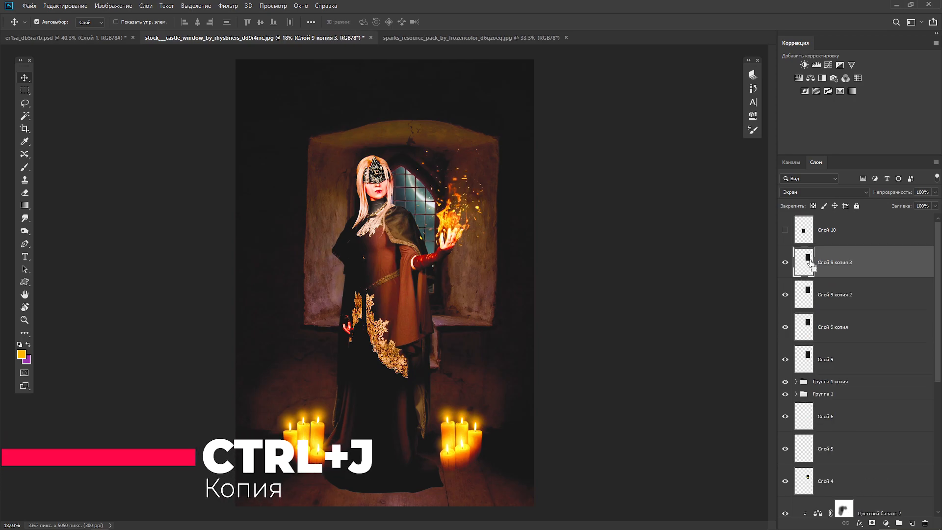
# - Move the sparks copy Слой 9 копия 3 over the left candle group and scale it down to fit
pyautogui.moveTo(457, 284); pyautogui.dragTo(302, 417)
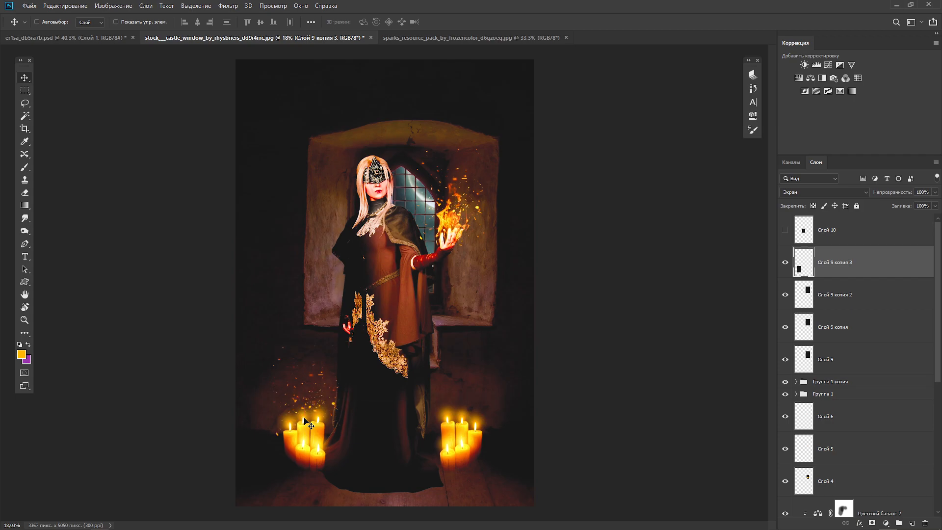
pyautogui.hotkey('ctrl', 't')
pyautogui.moveTo(339, 346); pyautogui.dragTo(304, 400)
pyautogui.click(471, 22)
# - Move the sparks copy Слой 9 копия 2 over the right candle group and scale it down to fit
pyautogui.click(824, 304)
pyautogui.hotkey('ctrl', 't')
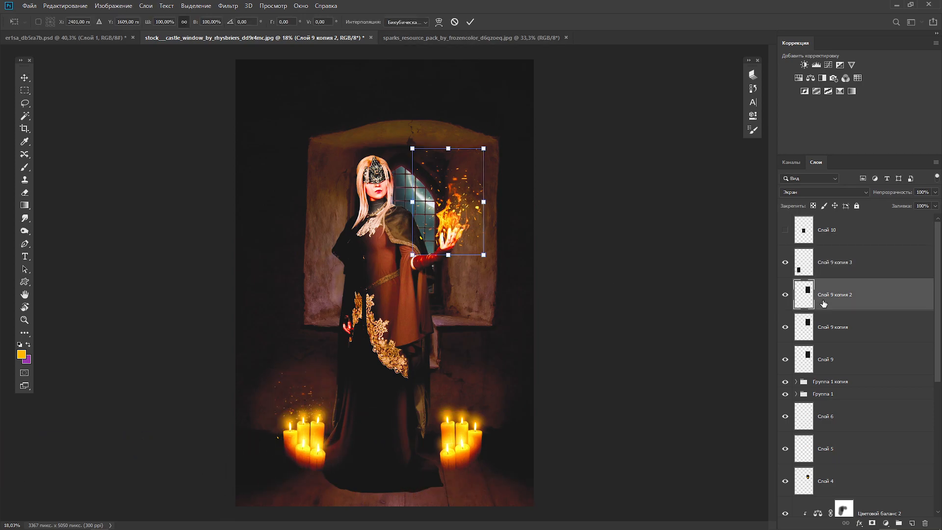
pyautogui.moveTo(446, 241); pyautogui.dragTo(458, 448)
pyautogui.moveTo(496, 355); pyautogui.dragTo(479, 381)
pyautogui.moveTo(470, 407); pyautogui.dragTo(480, 409)
pyautogui.click(470, 23)
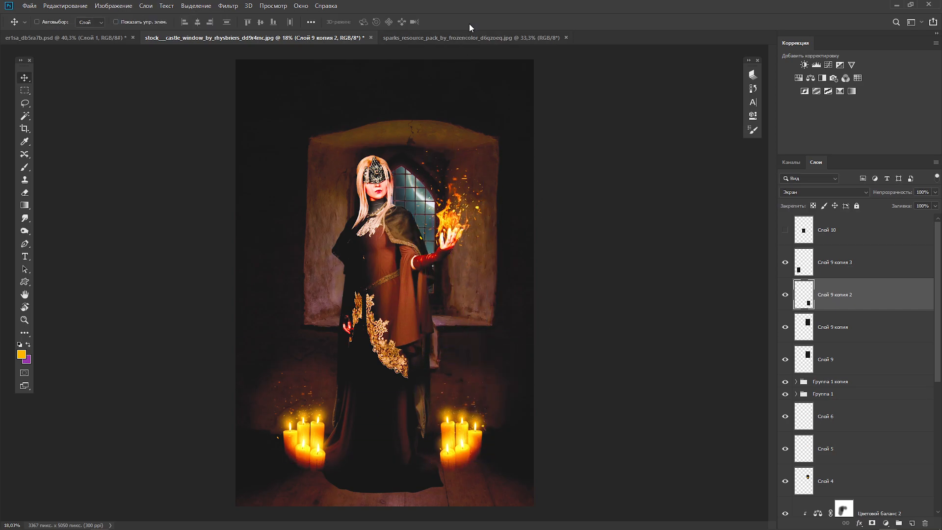
# - Show the sparks layer Слой 10 and set its blending mode to Screen (Экран)
pyautogui.click(826, 237)
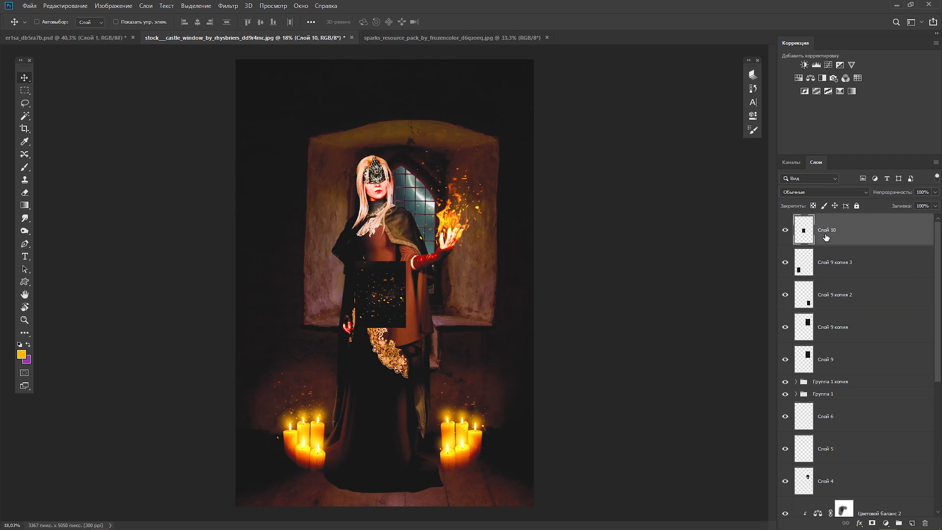
pyautogui.click(810, 191)
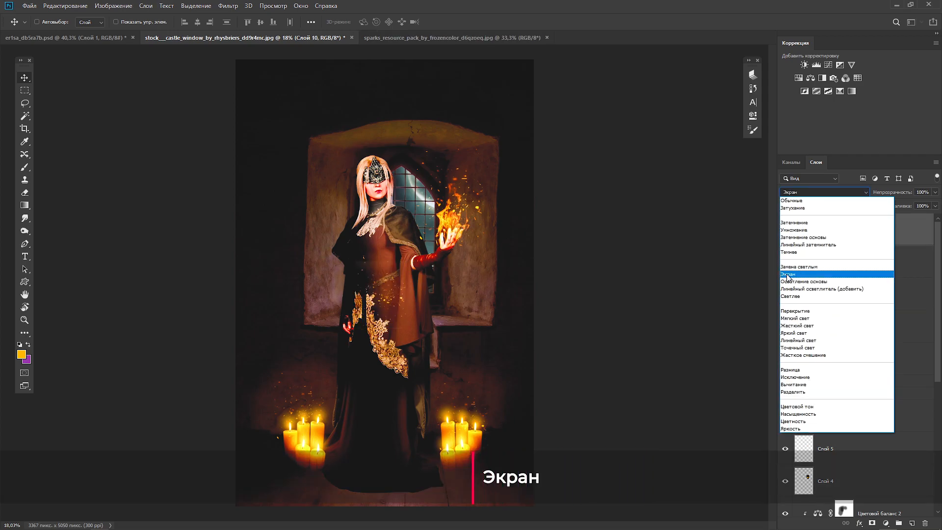
pyautogui.click(813, 265)
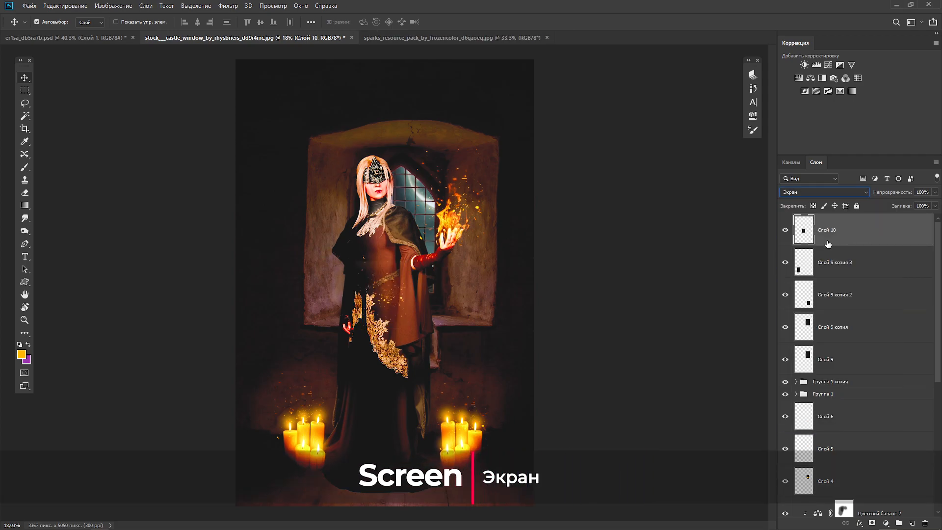
# - Scale Слой 10 to about 605% and position it so large sparks cover the lower part of the scene
pyautogui.hotkey('ctrl', 't')
pyautogui.moveTo(405, 328); pyautogui.dragTo(509, 464)
pyautogui.scroll(-3, 429, 392)
pyautogui.moveTo(454, 385); pyautogui.dragTo(541, 500)
pyautogui.moveTo(457, 441); pyautogui.dragTo(398, 382)
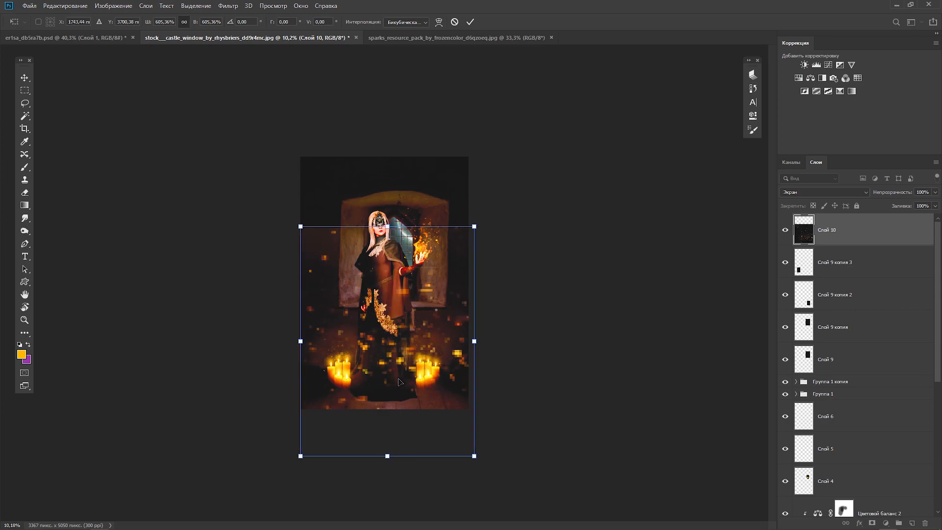
pyautogui.click(471, 22)
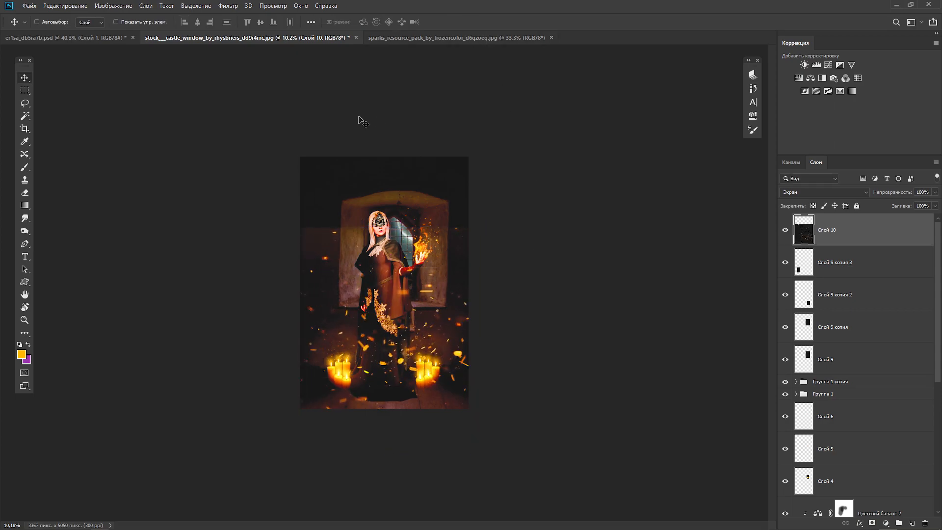
# - Apply Levels to Слой 10 with a midtone input value of 0.54
pyautogui.click(115, 6)
pyautogui.moveTo(147, 31)
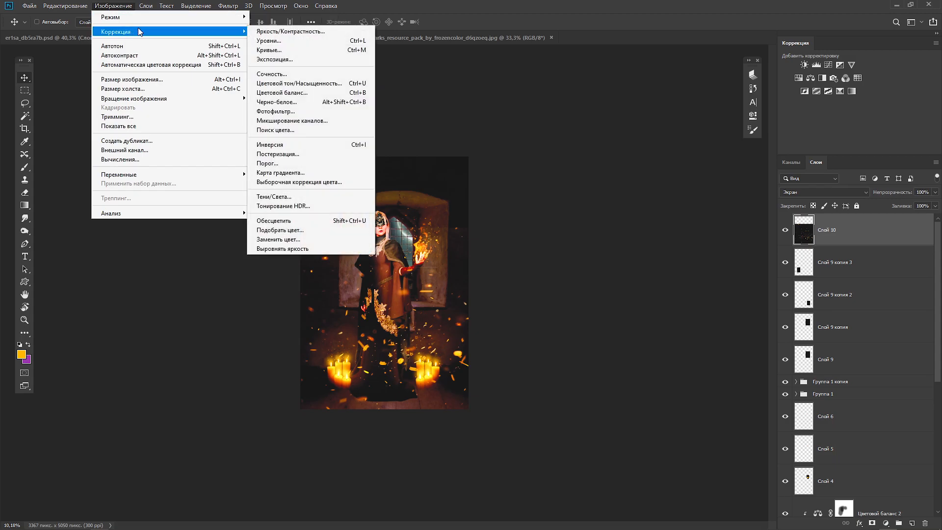
pyautogui.click(278, 42)
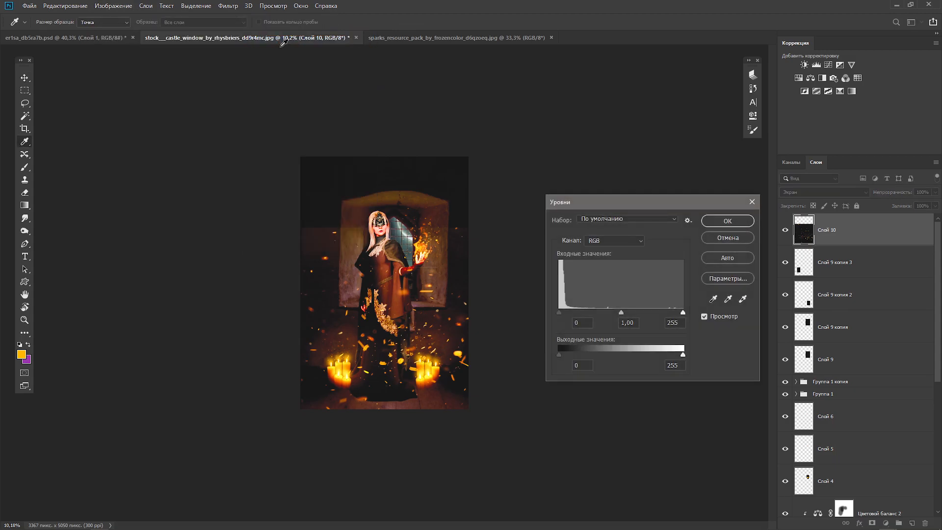
pyautogui.moveTo(621, 312); pyautogui.dragTo(646, 311)
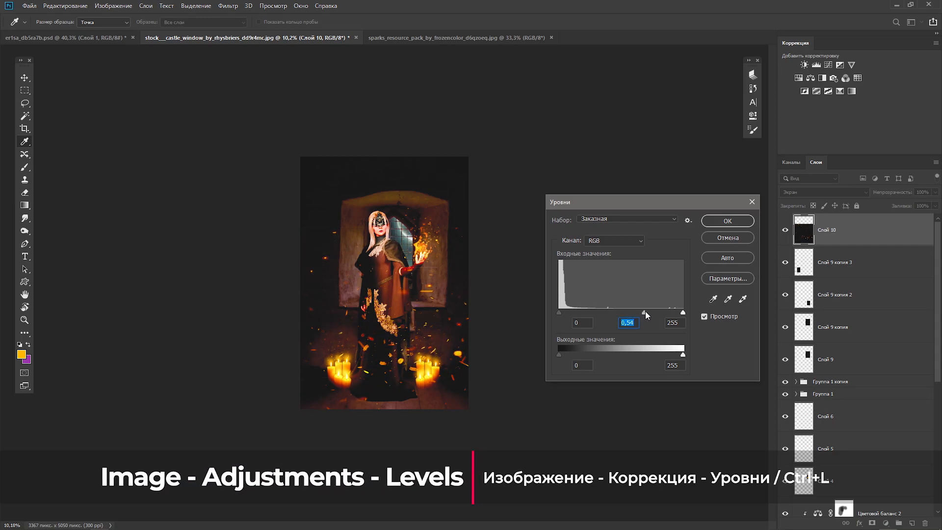
pyautogui.click(727, 222)
pyautogui.press('v')
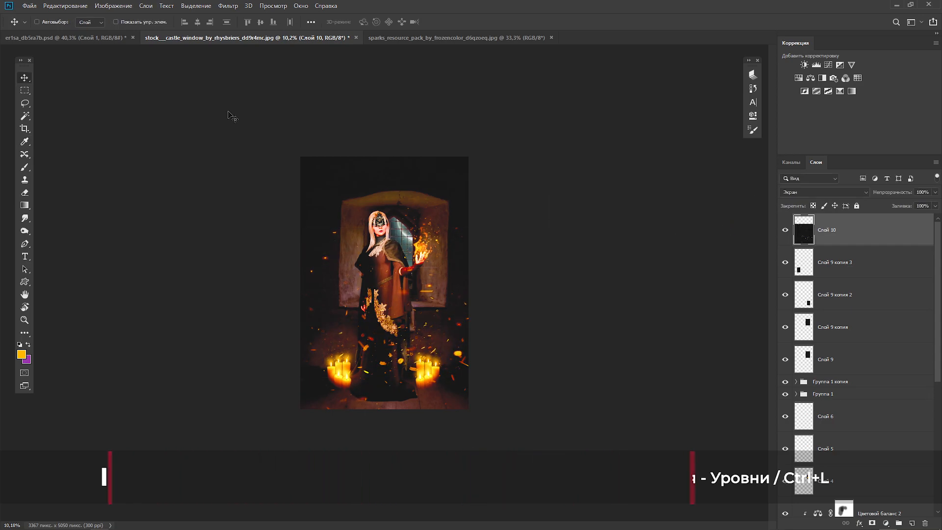
# - Apply a Gaussian Blur with a radius of 31.8 pixels to the large sparks on Слой 10
pyautogui.click(225, 7)
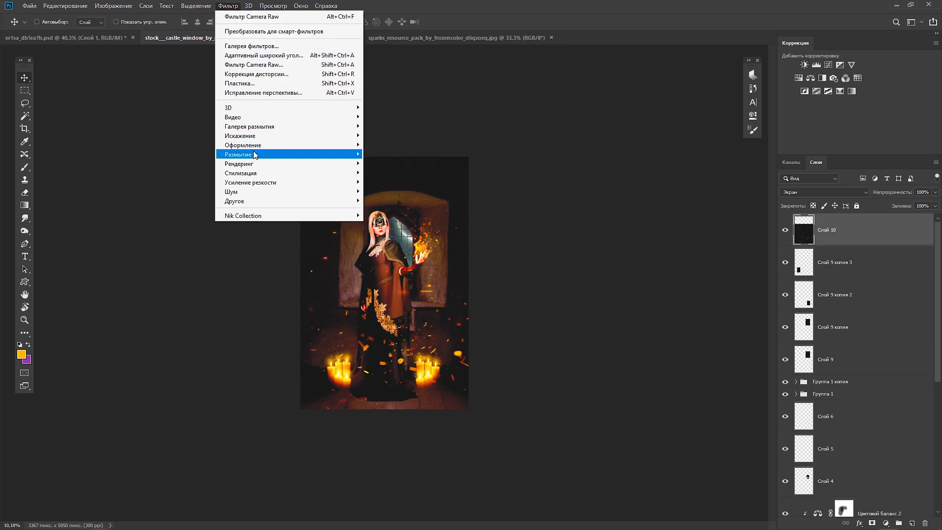
pyautogui.moveTo(315, 154)
pyautogui.click(415, 210)
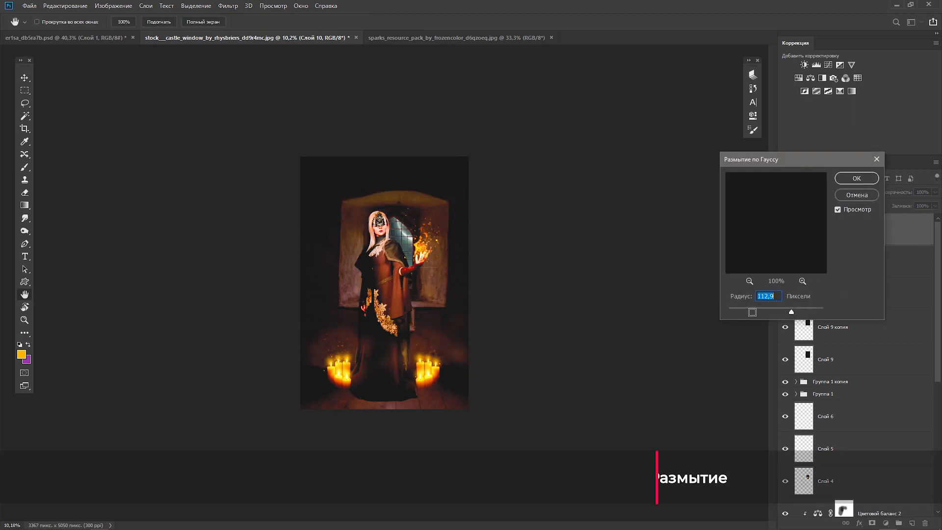
pyautogui.moveTo(773, 313)
pyautogui.mouseDown()
pyautogui.moveTo(744, 314)
pyautogui.moveTo(773, 313)
pyautogui.mouseUp()
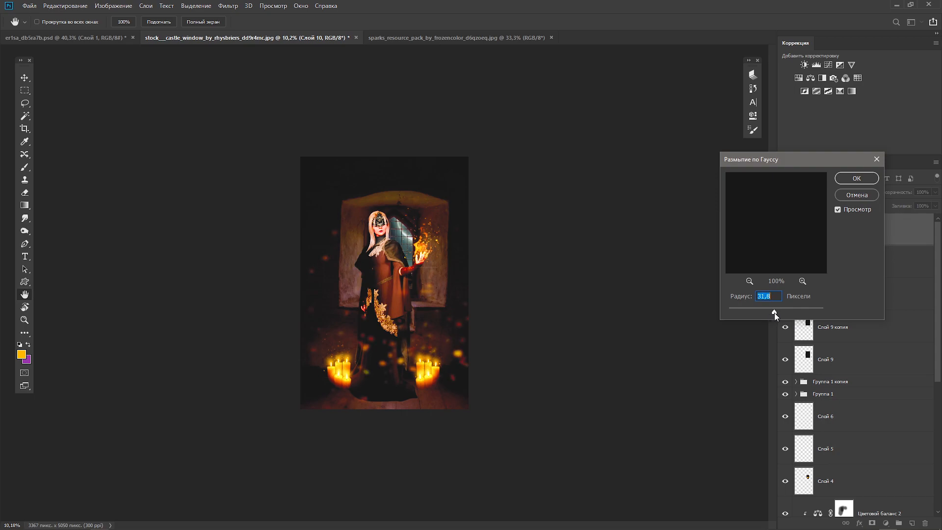
pyautogui.click(865, 180)
# - Shift the blurred sparks of Слой 10 slightly down in the picture
pyautogui.hotkey('ctrl', 't')
pyautogui.moveTo(415, 370); pyautogui.dragTo(412, 391)
pyautogui.click(470, 22)
# - Fine-tune the Levels adjustment layers, with midtones of 0.84 on Уровни 1 and 1.13 on Уровни 2
pyautogui.moveTo(938, 285); pyautogui.dragTo(939, 411)
pyautogui.doubleClick(804, 404)
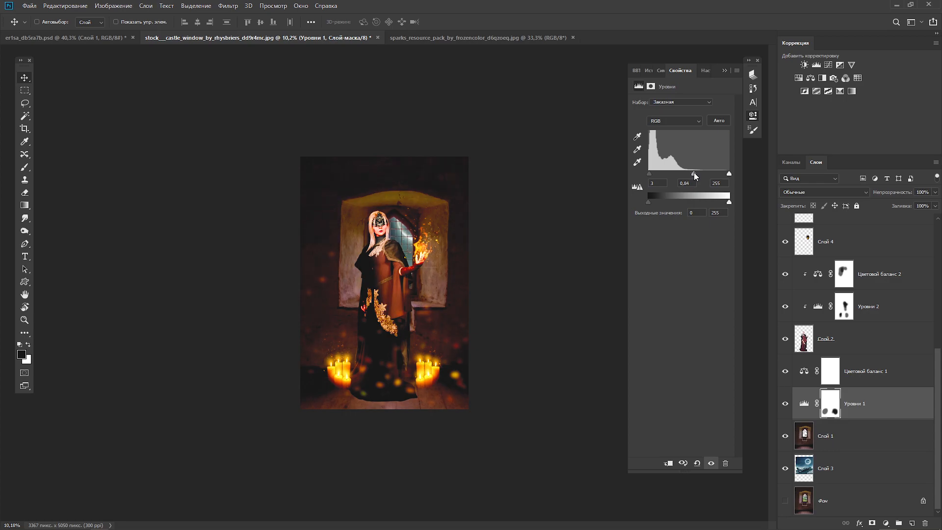
pyautogui.click(817, 307)
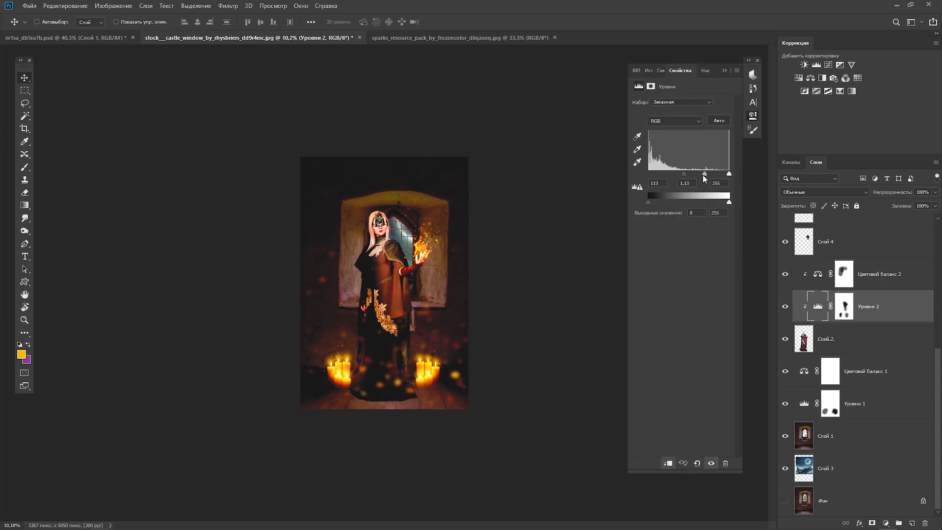
pyautogui.hotkey('alt', ']')
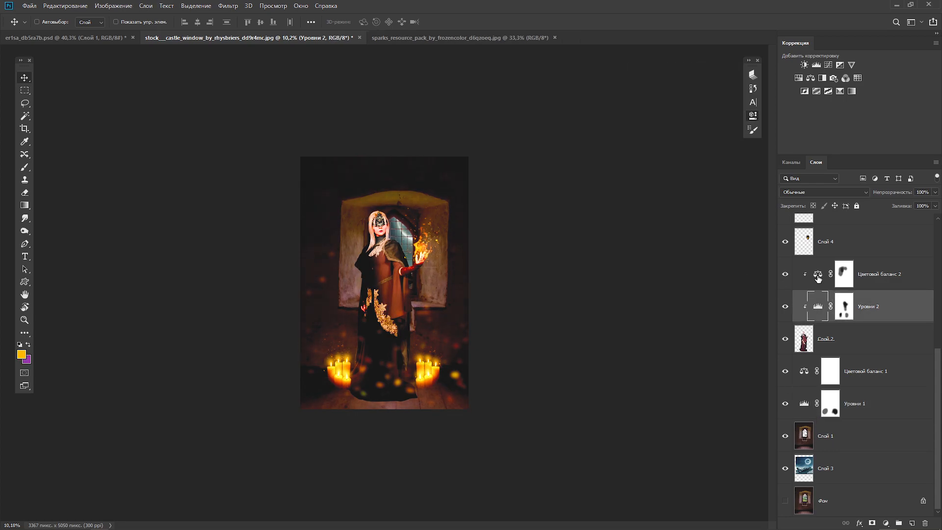
pyautogui.click(726, 71)
# - Examine the finished composite enlarged, with the interface panels hidden
pyautogui.scroll(5, 544, 244)
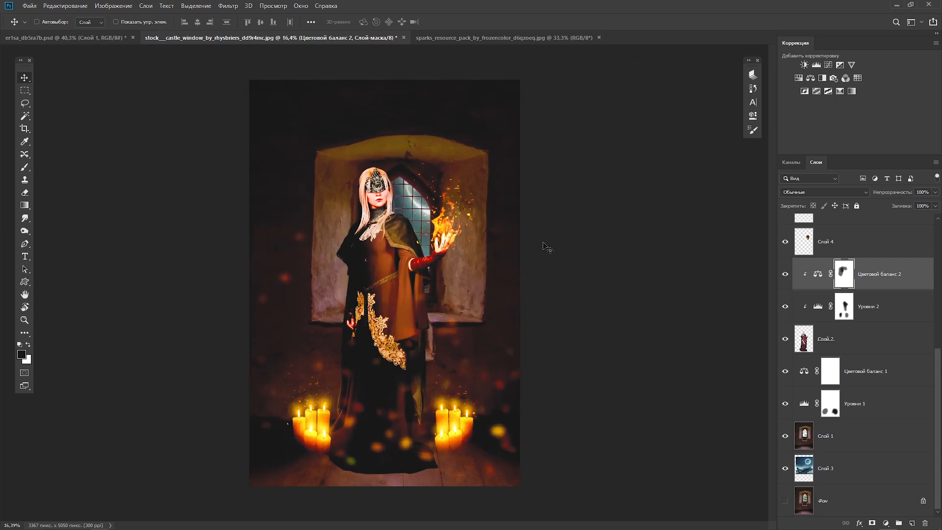
pyautogui.press('Tab')
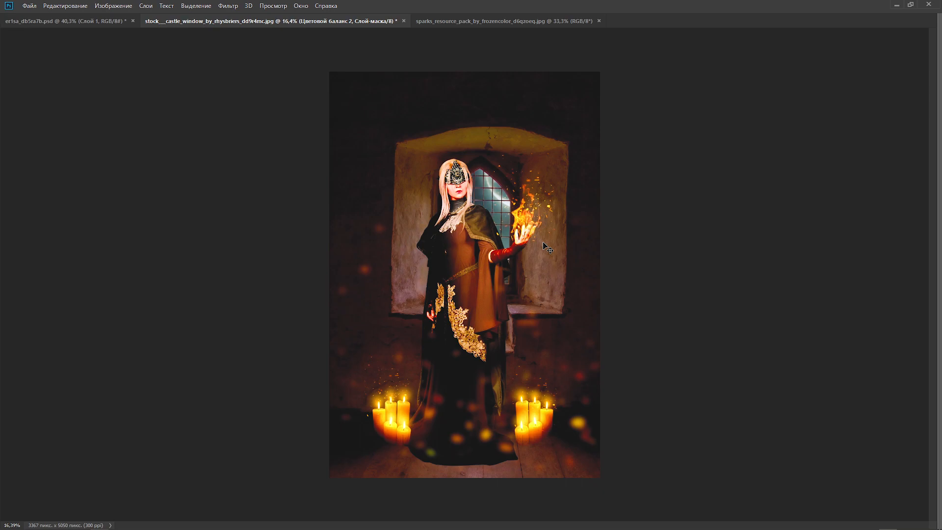